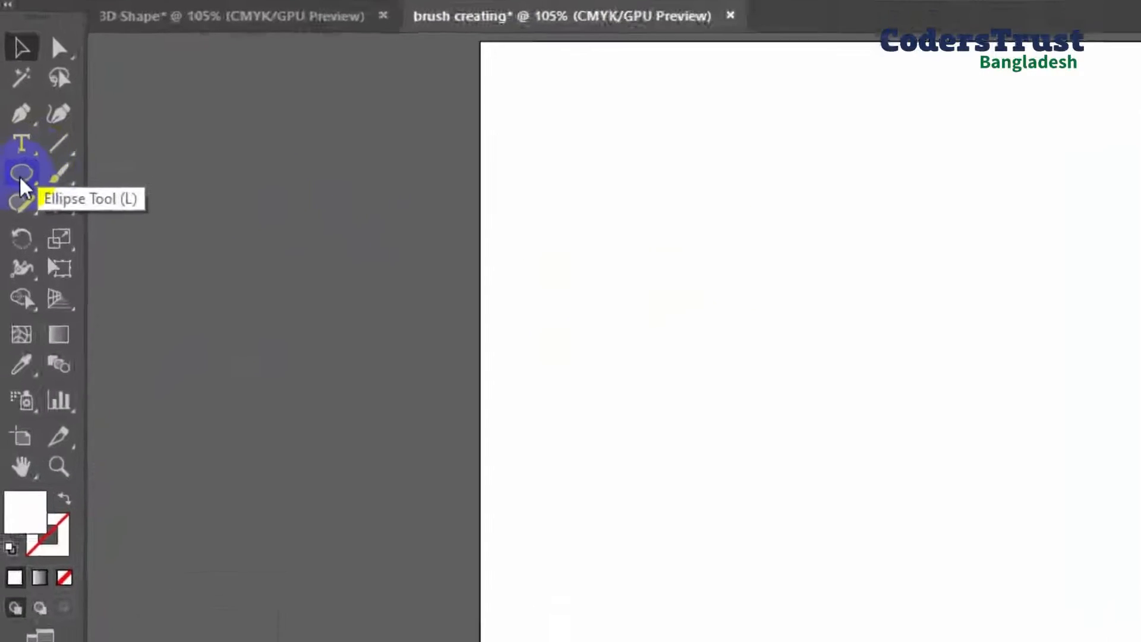
Draw a small white circle about 0.06 in across in the empty area outside the artboard
drag(16, 172, 158, 249)
drag(349, 319, 491, 406)
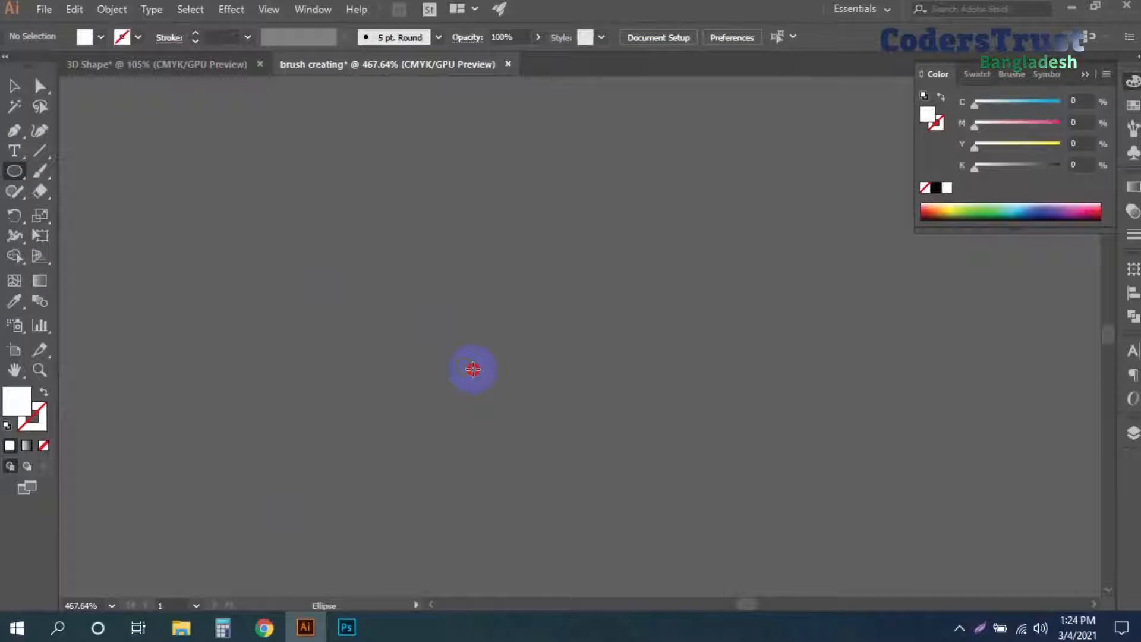
key(v)
click(559, 389)
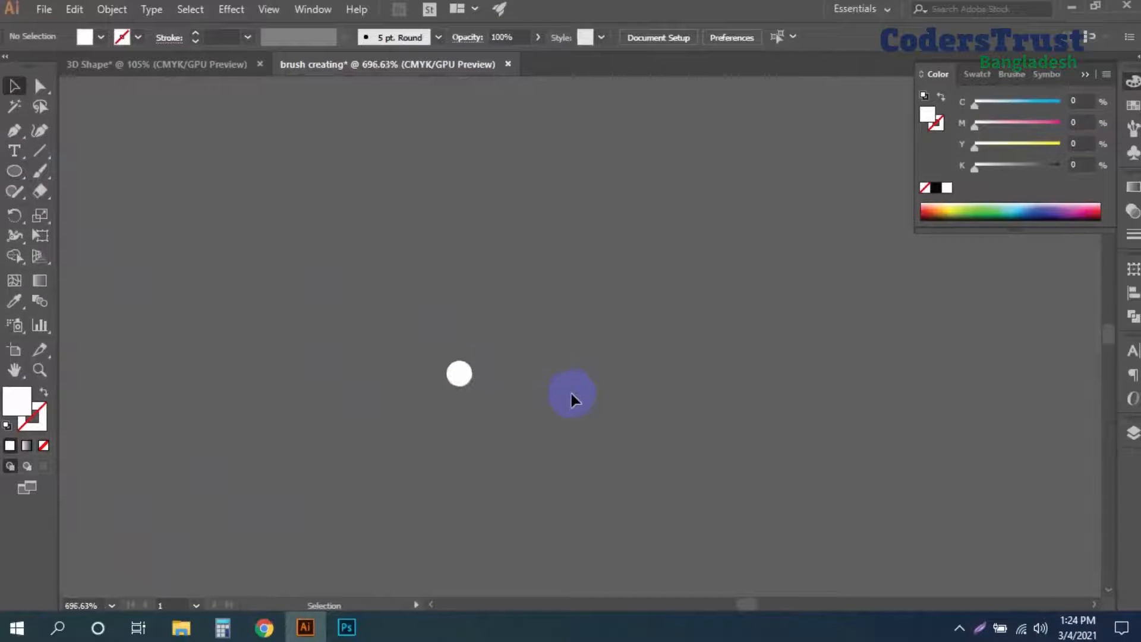
Show the document's collection of symbols
click(307, 8)
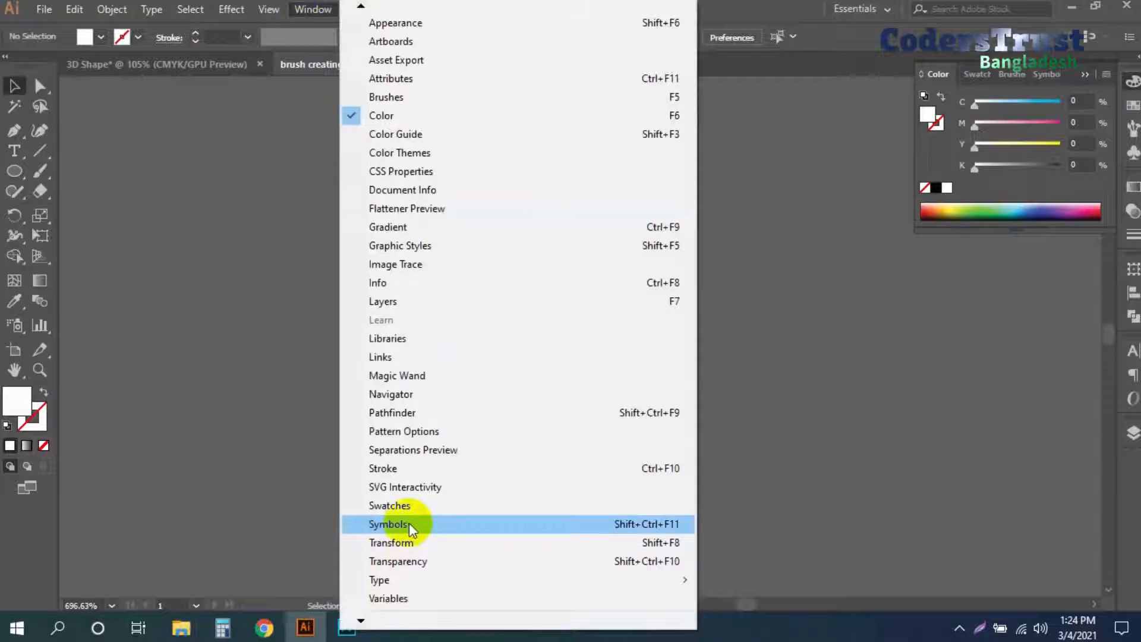
click(409, 523)
drag(1021, 184, 1012, 230)
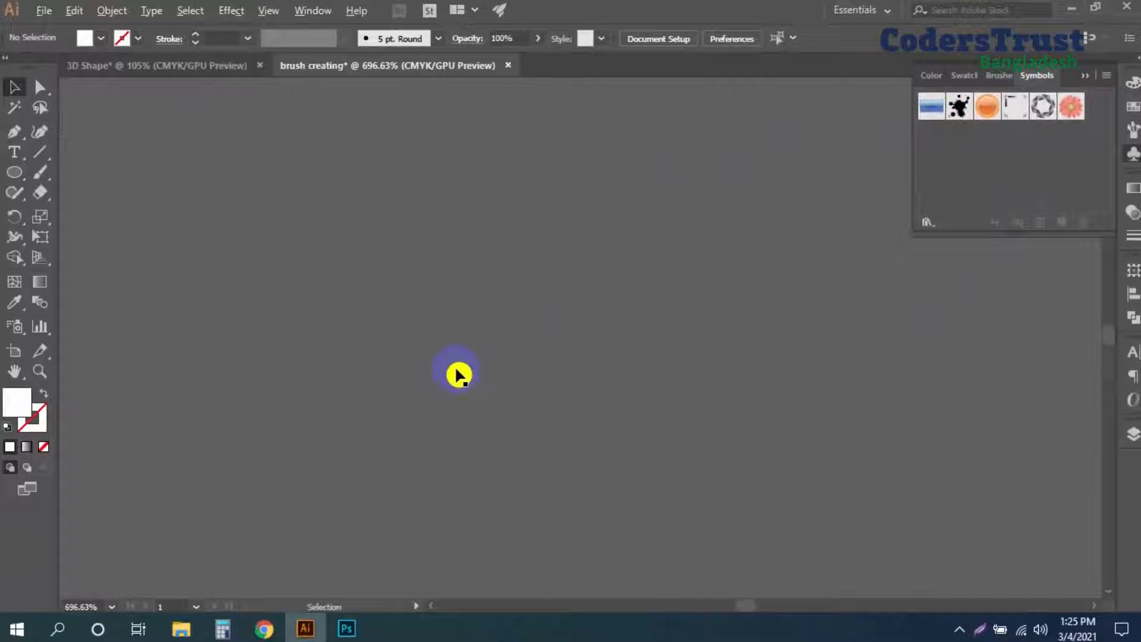
Duplicate the white circle upward, then duplicate the pair sideways to form a two-by-two grid of circles
drag(458, 374, 458, 331)
drag(445, 402, 502, 338)
drag(580, 327, 330, 443)
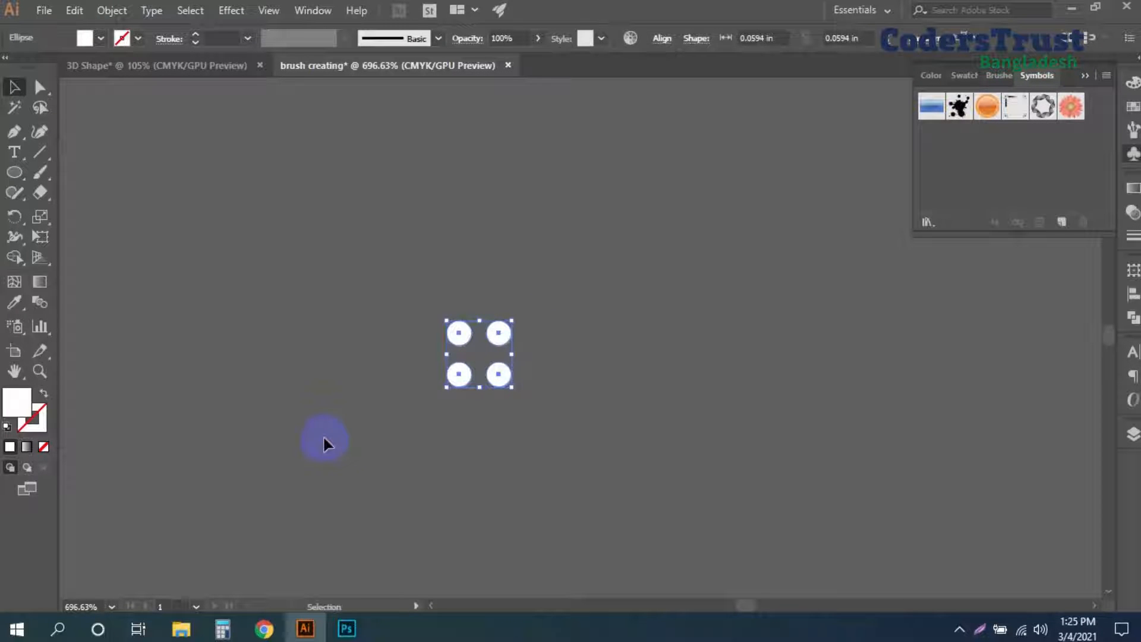
Widen the gap between the two columns of circles slightly and select all four circles
click(435, 288)
drag(495, 397, 500, 343)
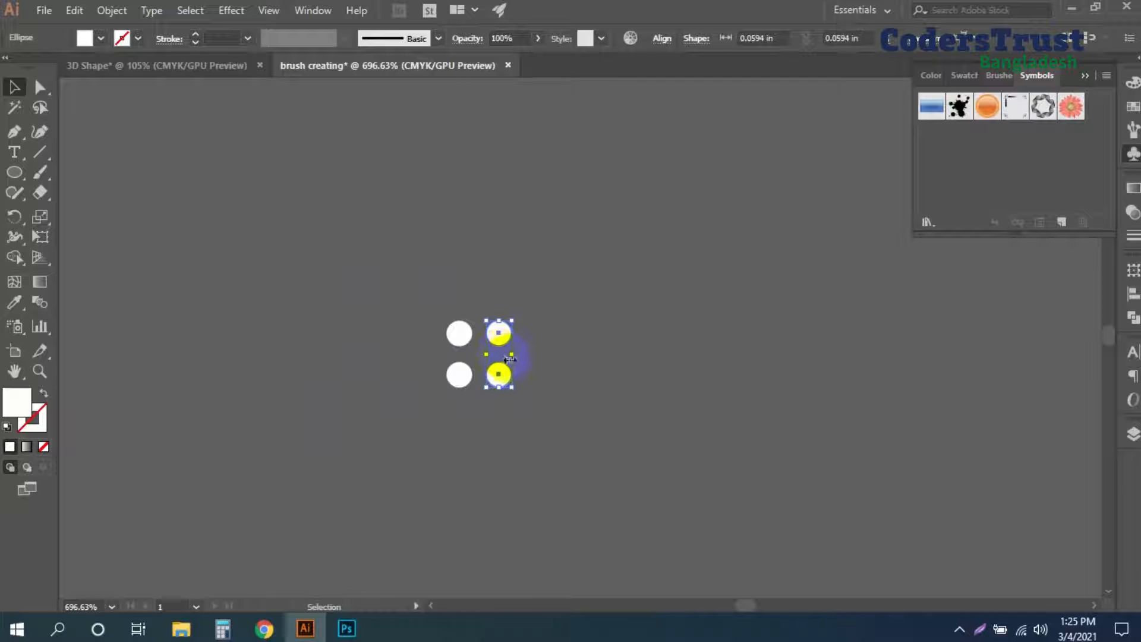
drag(550, 313, 372, 412)
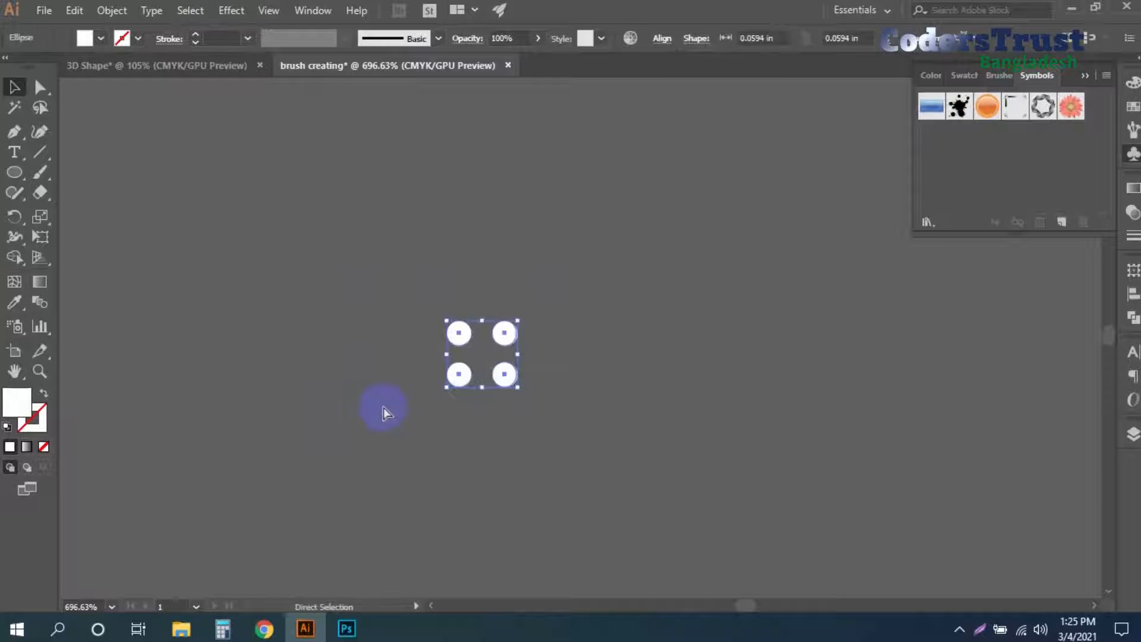
key(v)
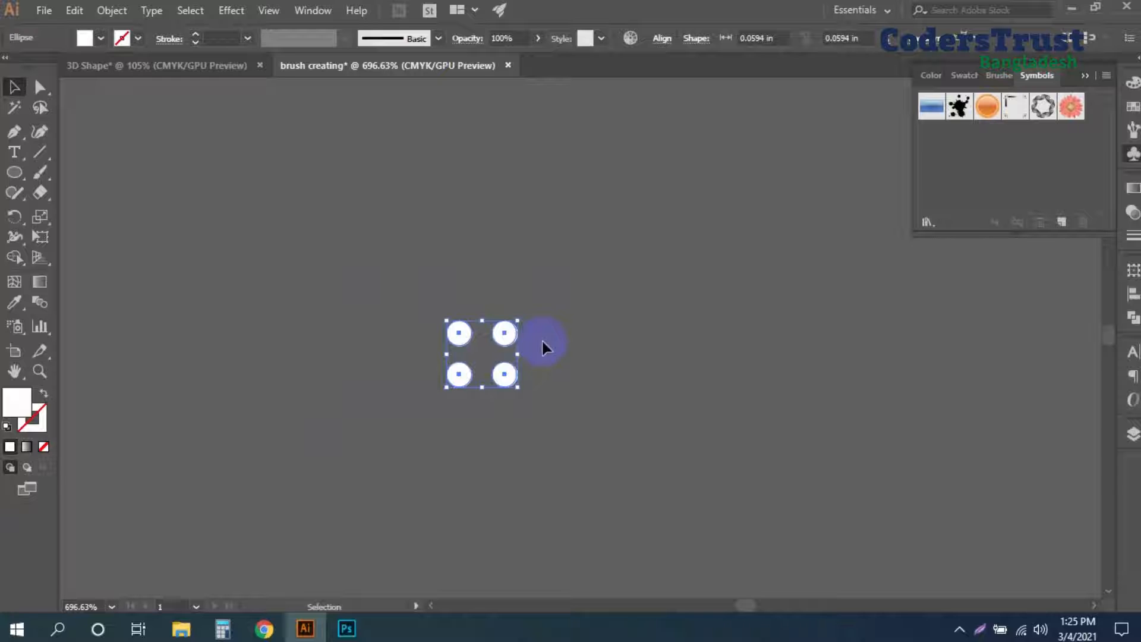
Rotate a copy of the four circles by about 45 degrees around their common centre
key(r)
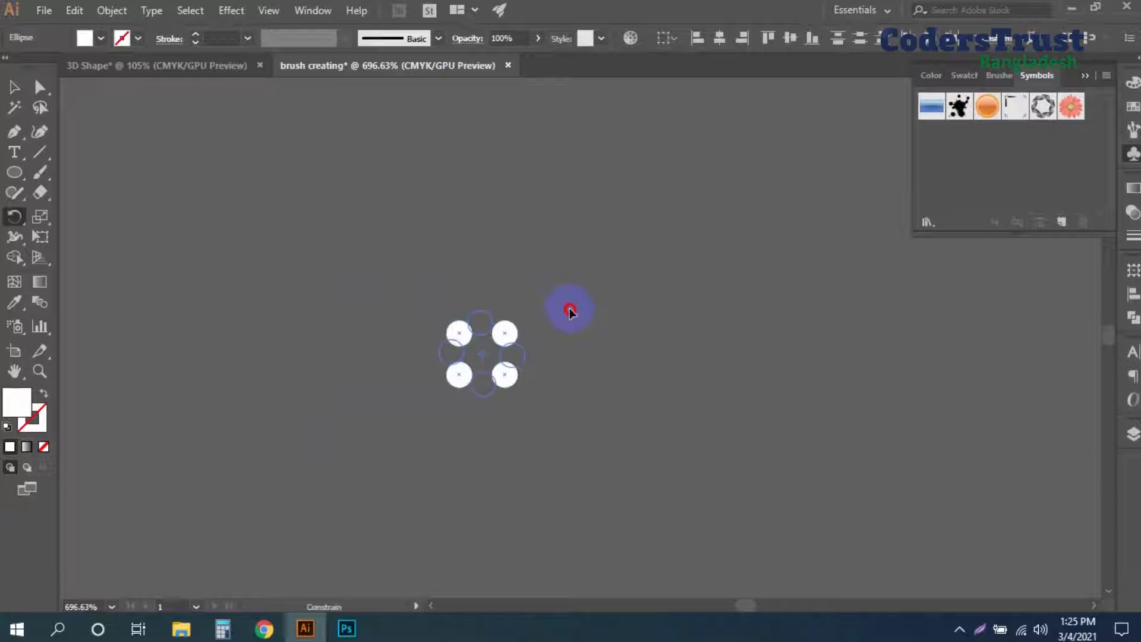
drag(570, 309, 569, 309)
key(v)
click(596, 311)
Move the four rotated circles outward from the centre so that all eight circles form a diamond pattern
click(485, 324)
click(487, 349)
shift+click(483, 386)
shift+click(482, 317)
click(479, 304)
drag(484, 386, 485, 407)
click(514, 356)
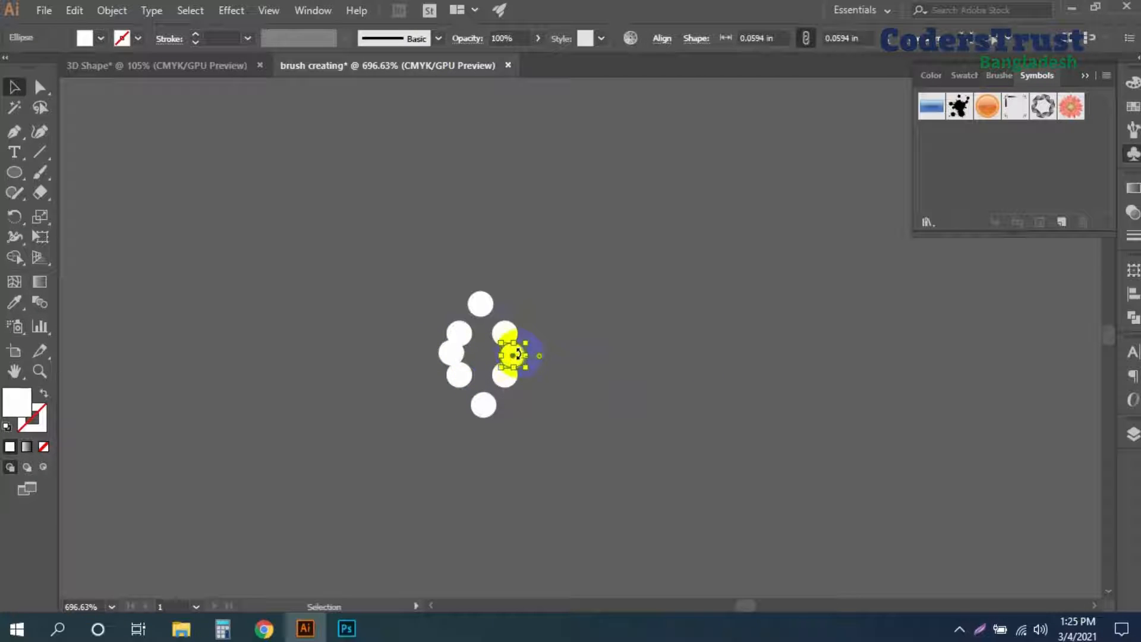
click(529, 358)
drag(452, 352, 431, 352)
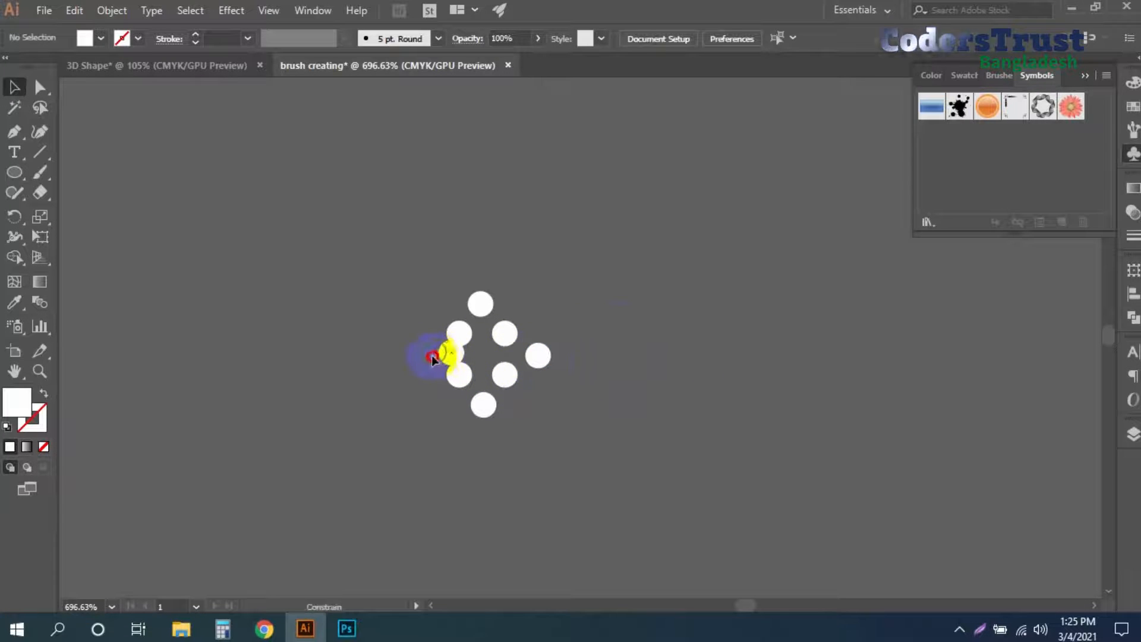
Align the uppermost and lowermost circles of the diamond by their horizontal centres
click(480, 304)
shift+click(483, 404)
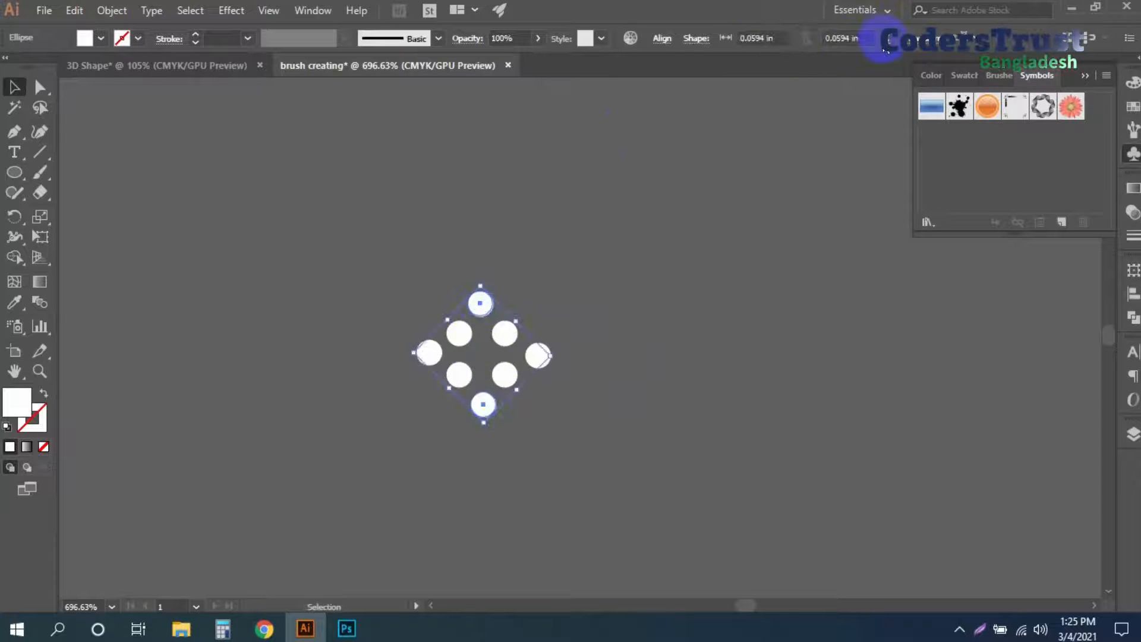
click(663, 41)
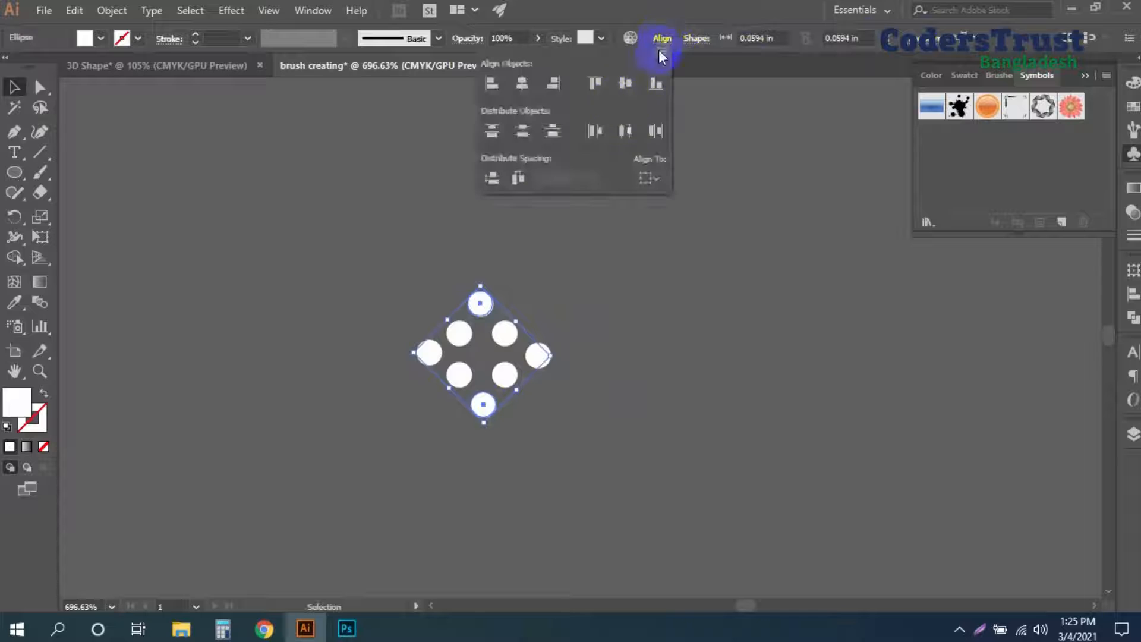
click(681, 444)
Align the two outer side circles of the diamond by their vertical centres
click(537, 354)
shift+click(429, 352)
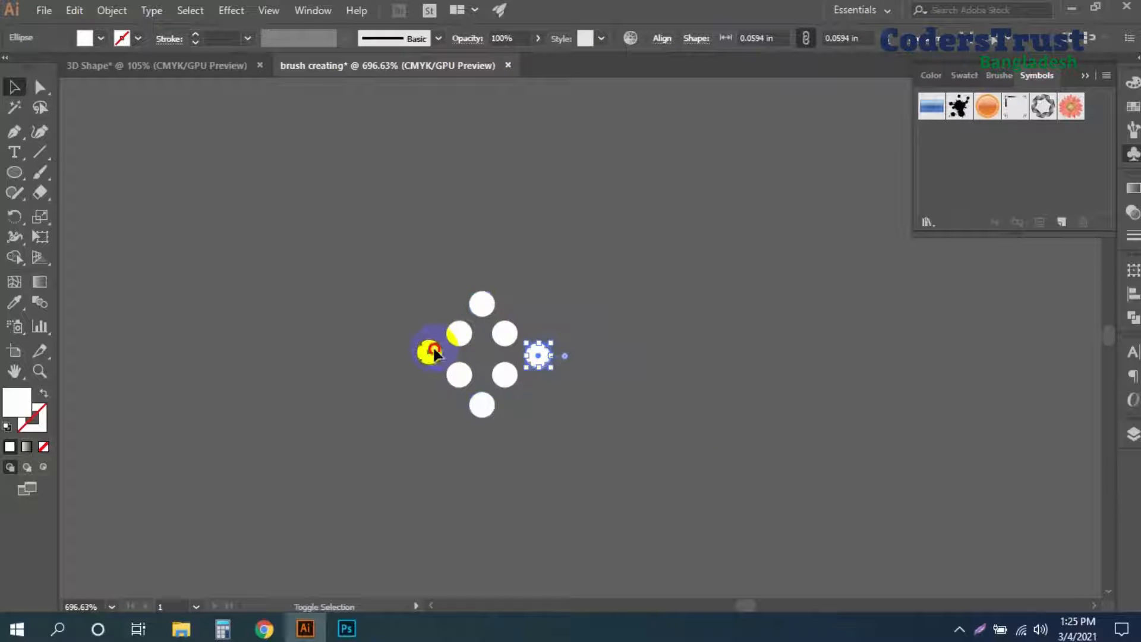
click(663, 38)
click(625, 82)
click(531, 373)
click(724, 364)
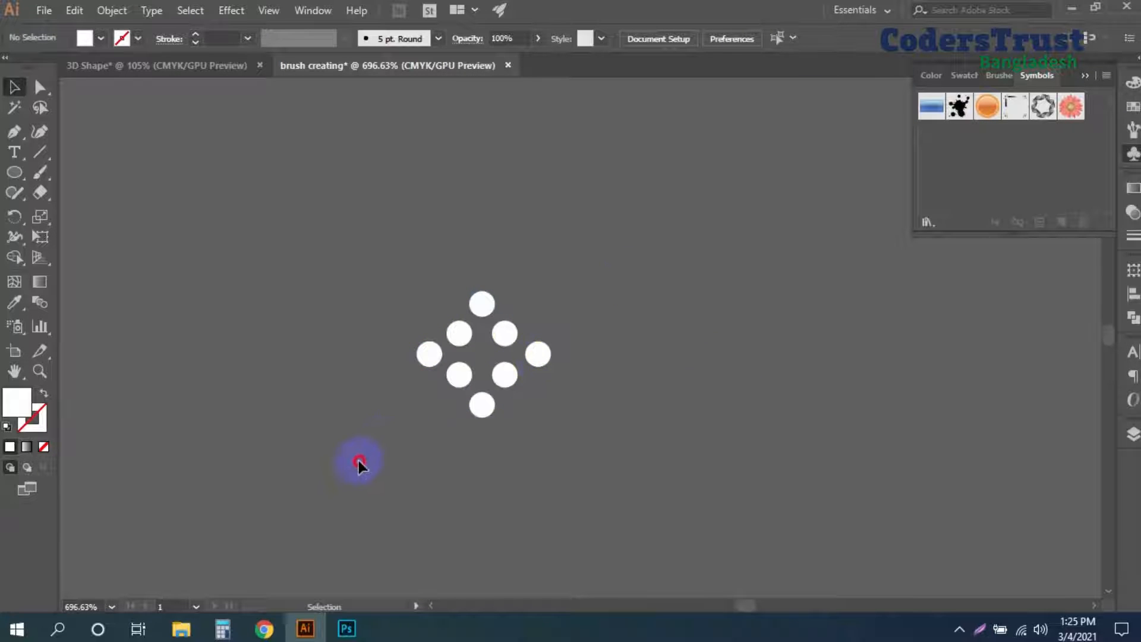
drag(538, 354, 534, 355)
click(643, 355)
key(ctrl+z)
click(661, 350)
key(ctrl+a)
click(610, 362)
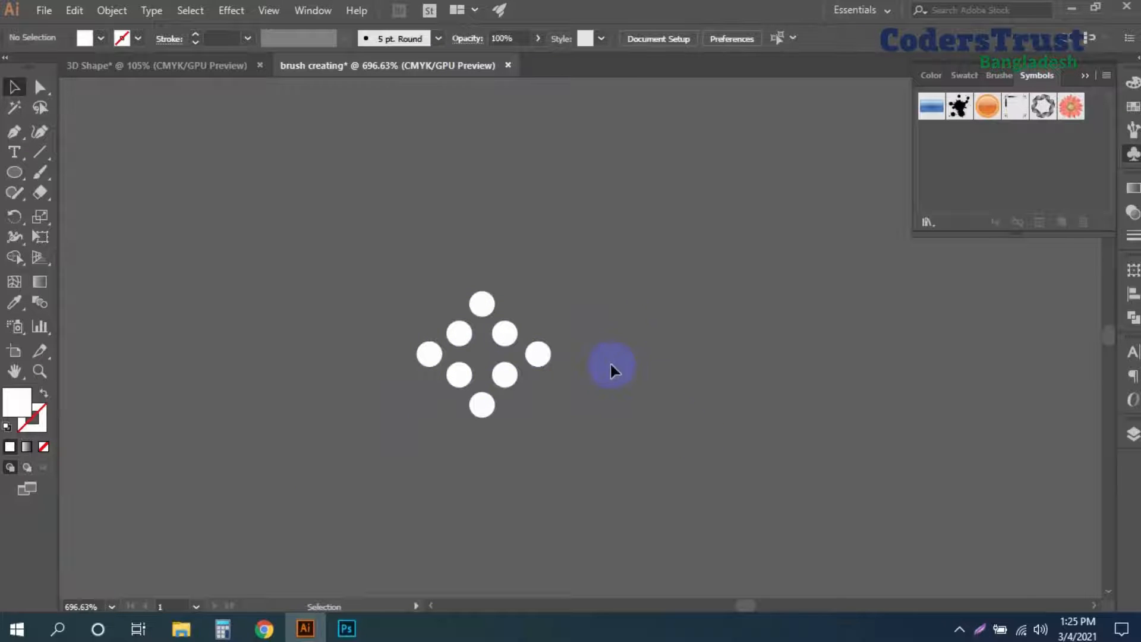
Nudge the diamond's rightmost circle slightly toward the centre of the pattern
click(547, 355)
key(Left)
click(599, 389)
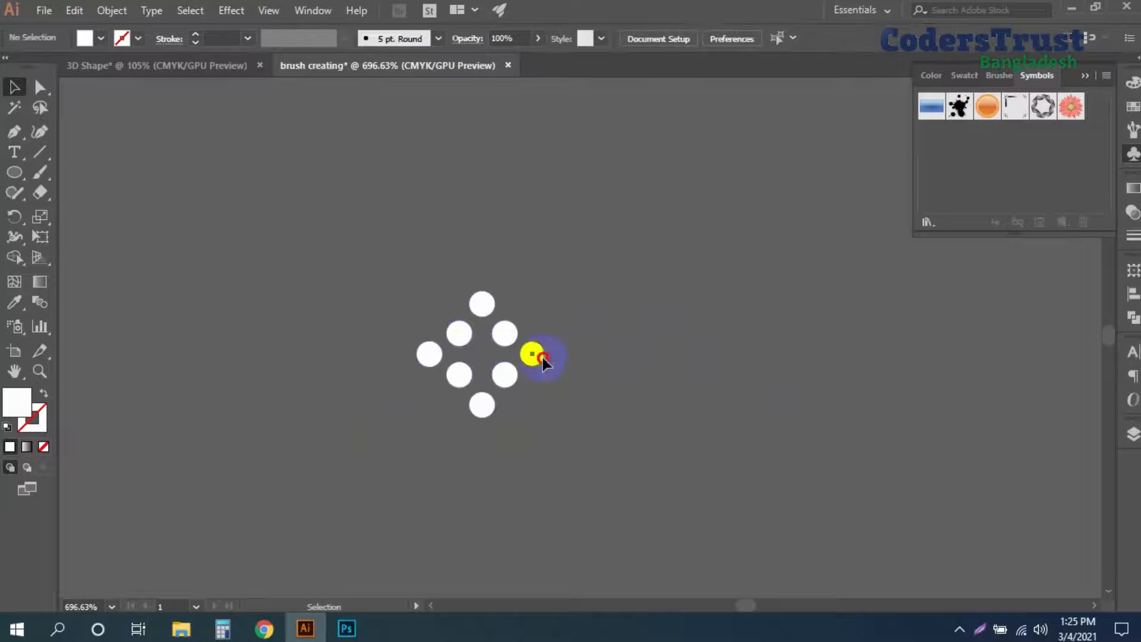
Add a much smaller white circle at the centre of the diamond pattern
drag(546, 356, 488, 346)
click(637, 375)
click(702, 338)
Start a new symbol from the complete circle pattern, keeping the name New Symbol
drag(420, 296, 552, 419)
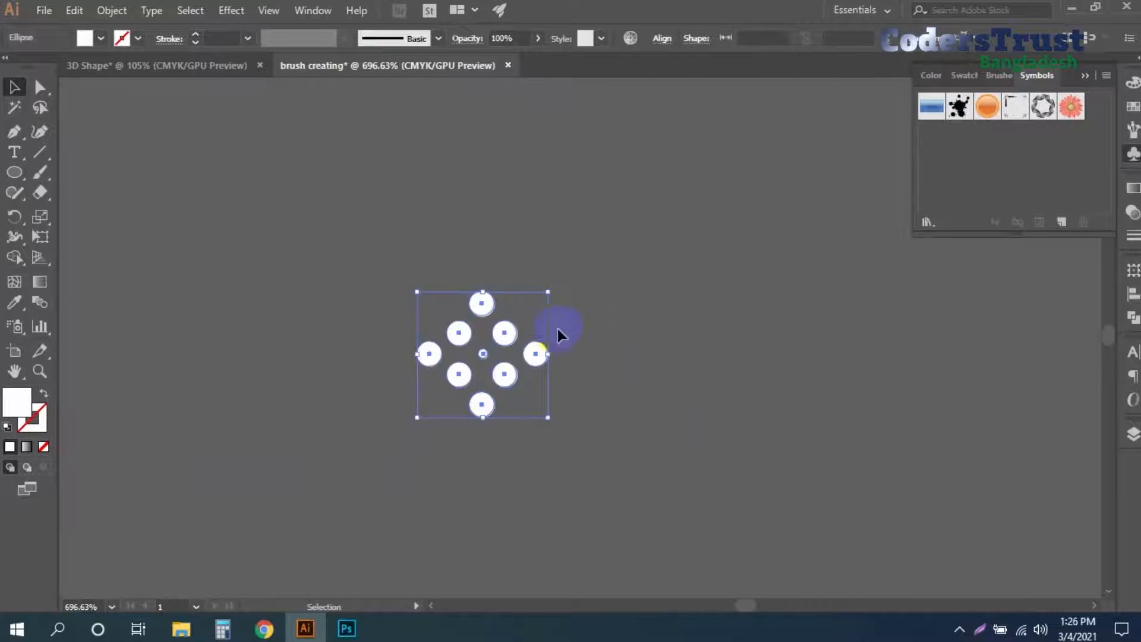
drag(506, 331, 1024, 153)
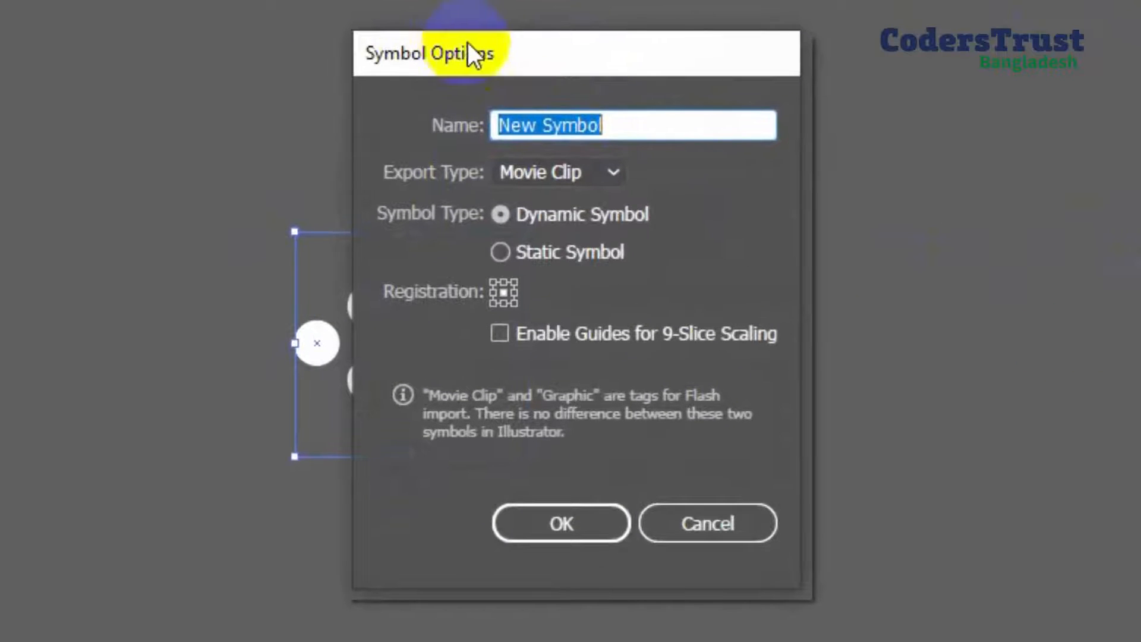
click(587, 125)
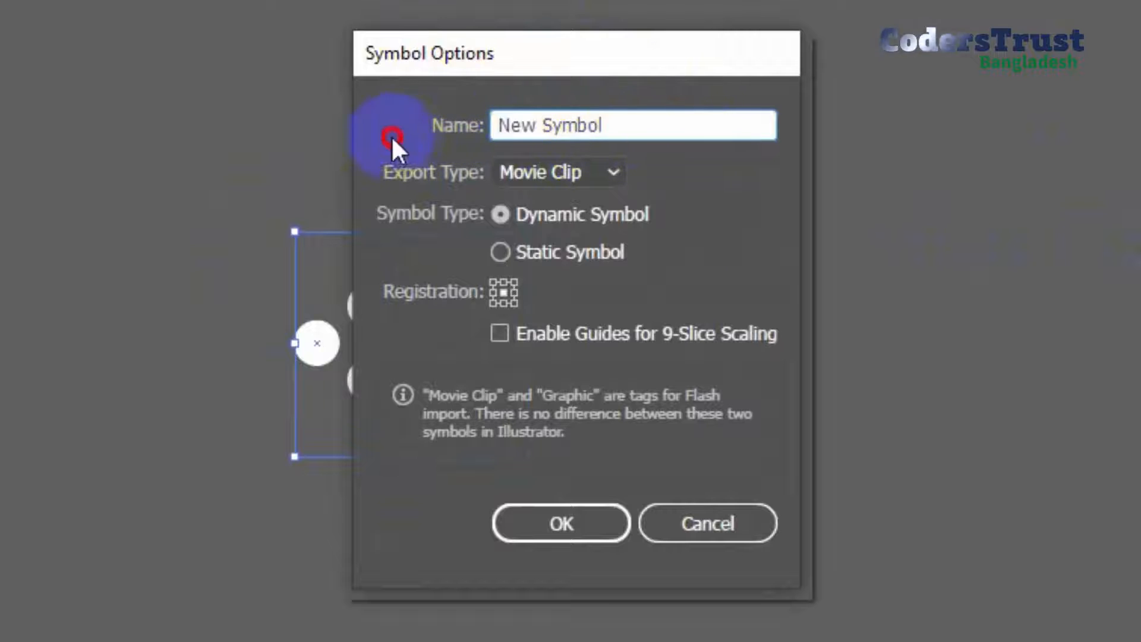
Examine the symbol's export type choices, trying Graphic and going back to Movie Clip
click(574, 172)
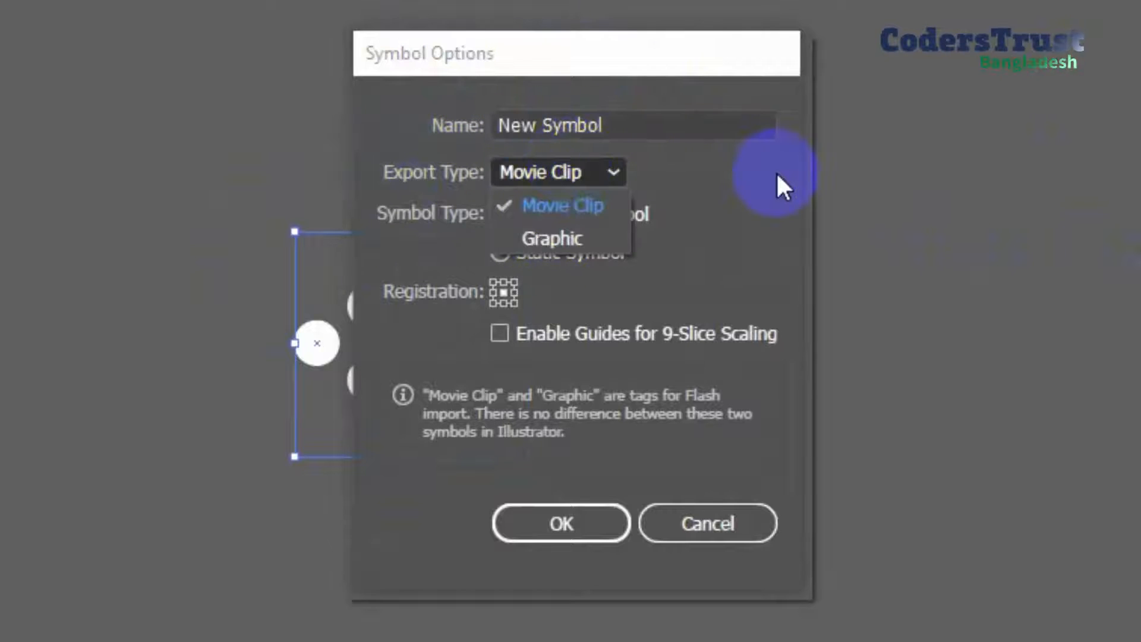
click(751, 194)
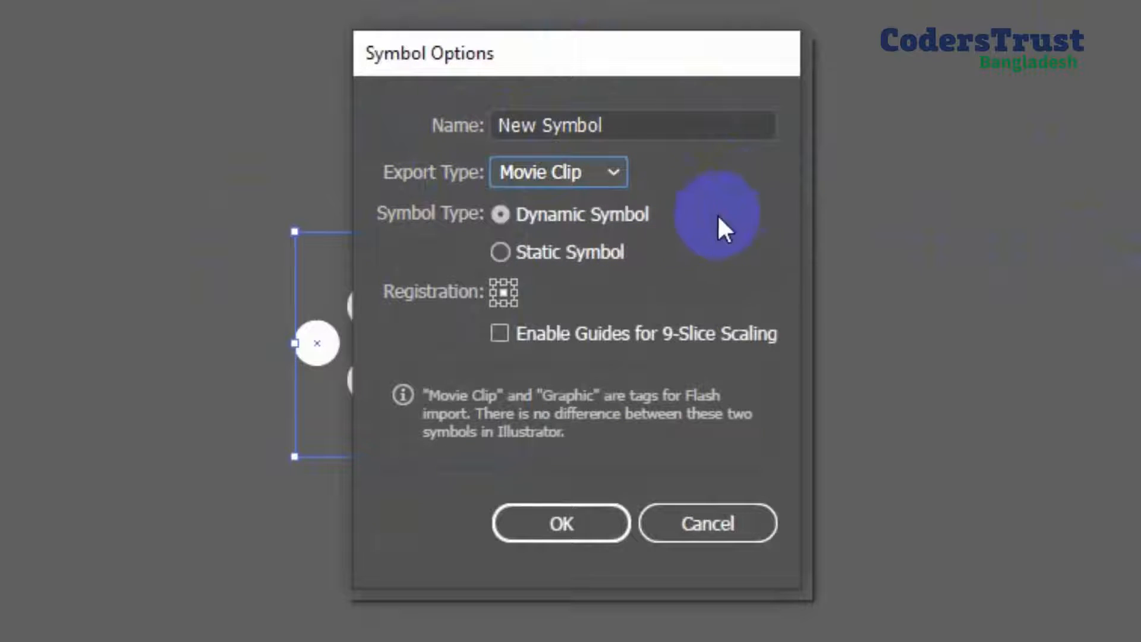
click(608, 178)
click(576, 244)
click(586, 182)
click(585, 208)
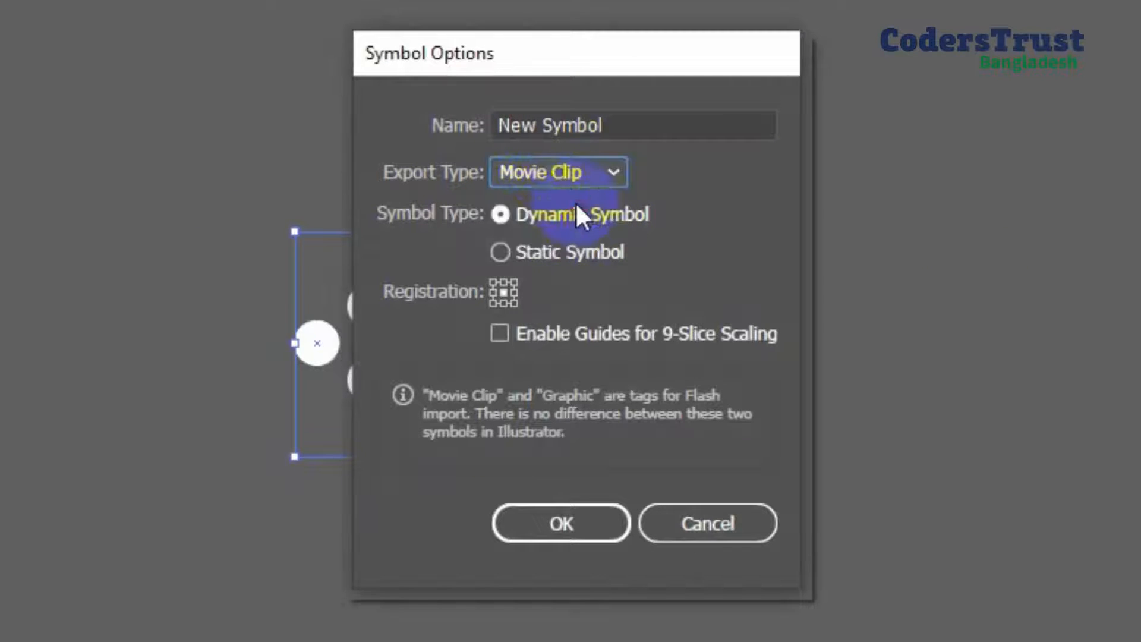
click(547, 166)
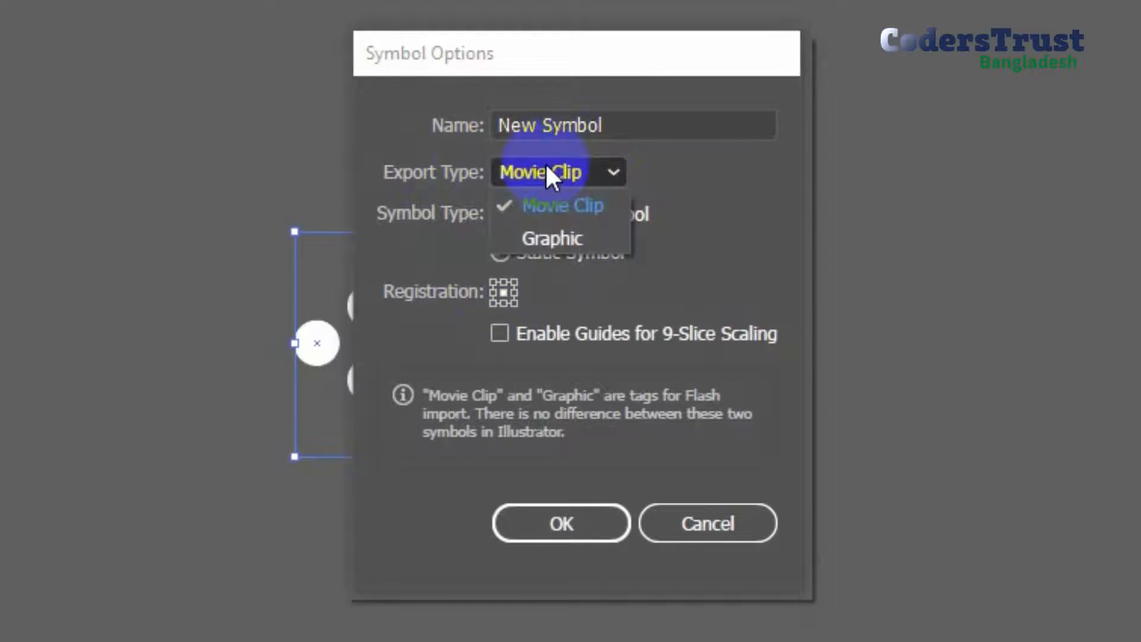
click(670, 171)
Set the symbol type to Dynamic Symbol and create the symbol
click(540, 251)
click(544, 212)
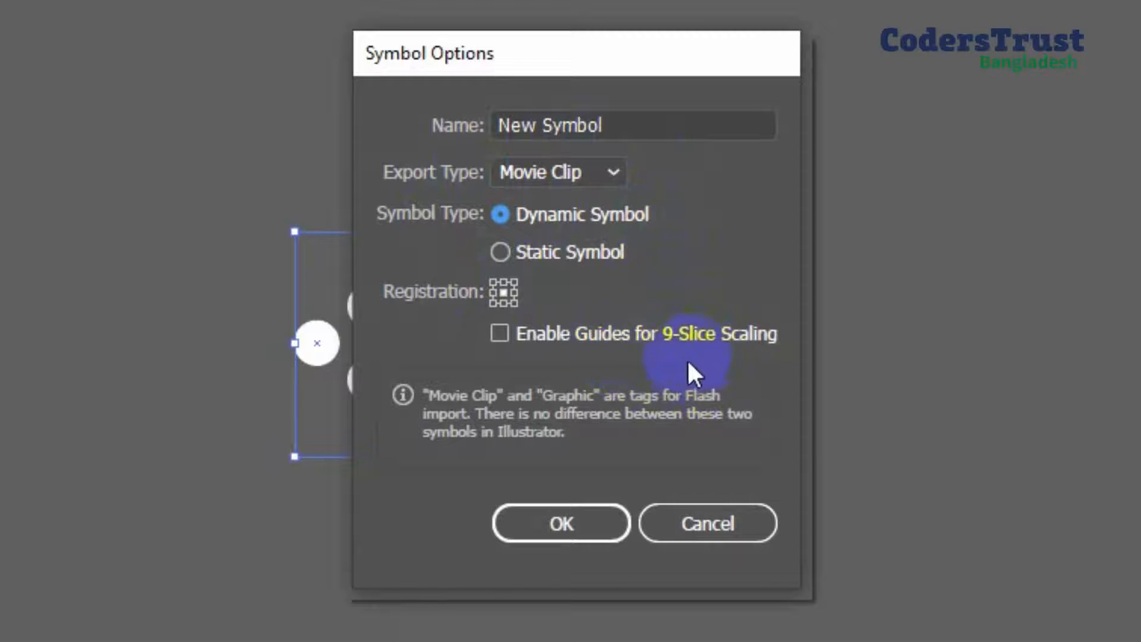
click(561, 523)
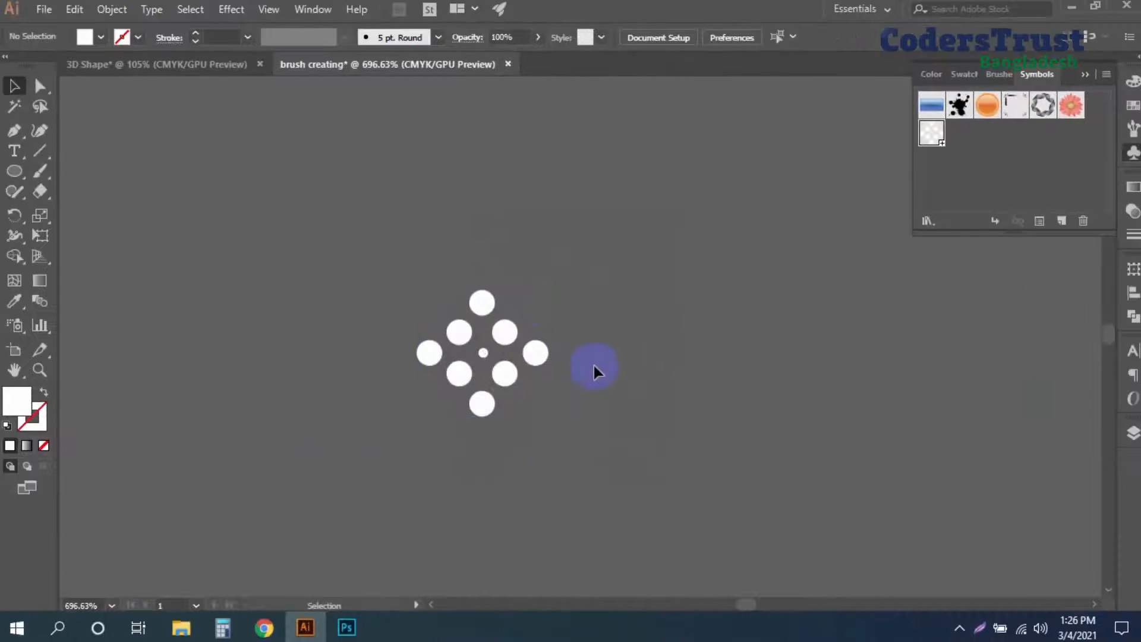
Move the instance of the new circle-pattern symbol slightly upward
drag(594, 366, 354, 437)
click(644, 437)
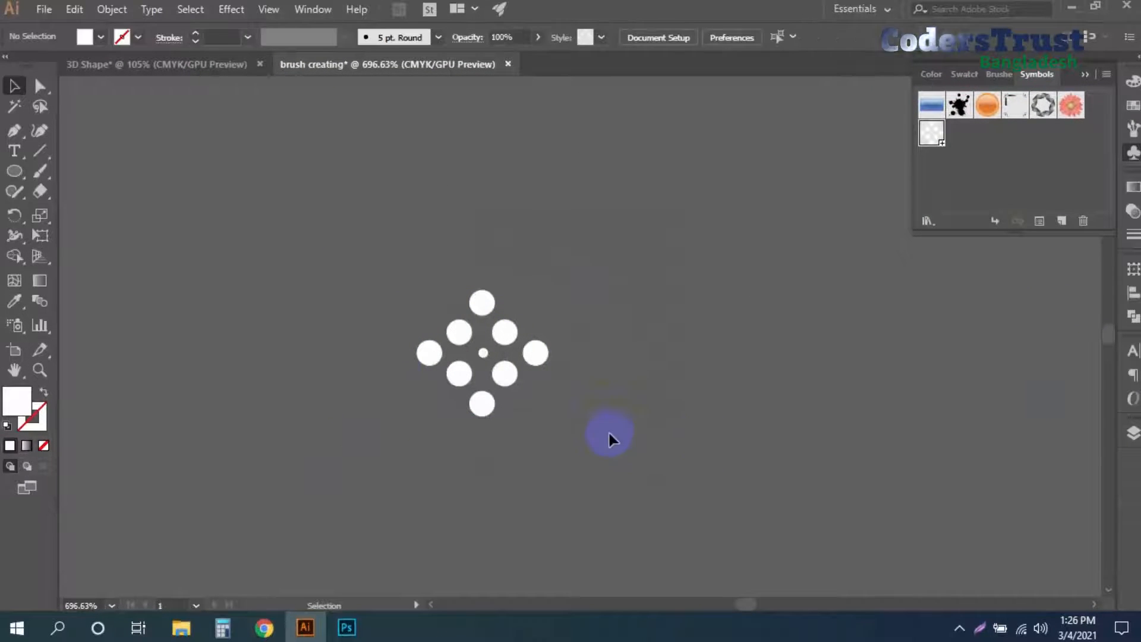
drag(565, 358, 524, 280)
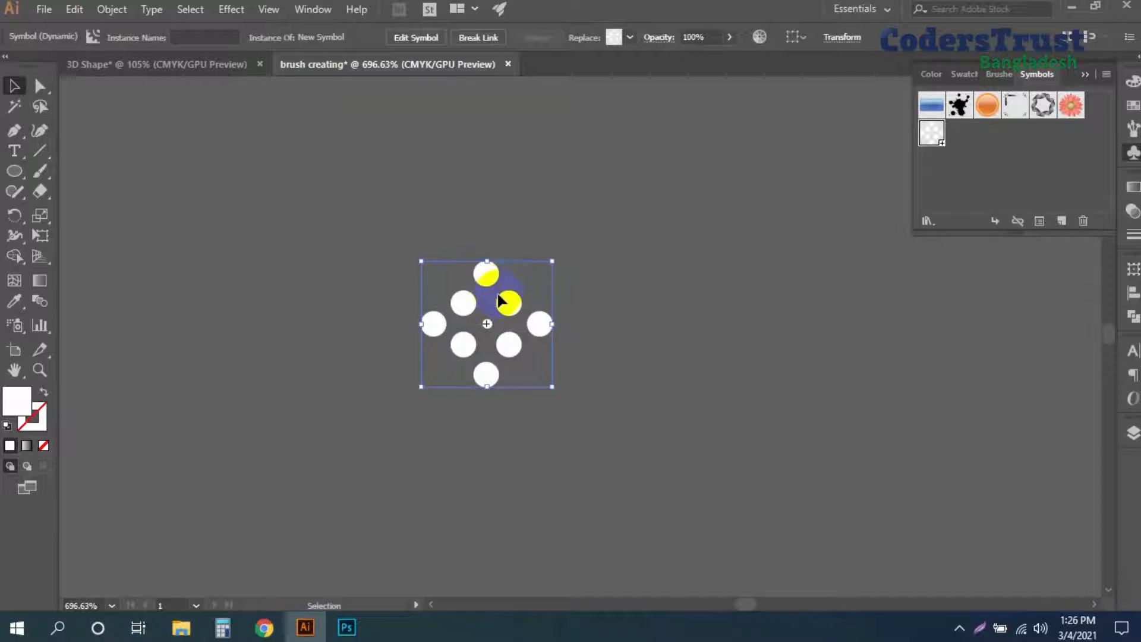
scroll(501, 336, up, 4)
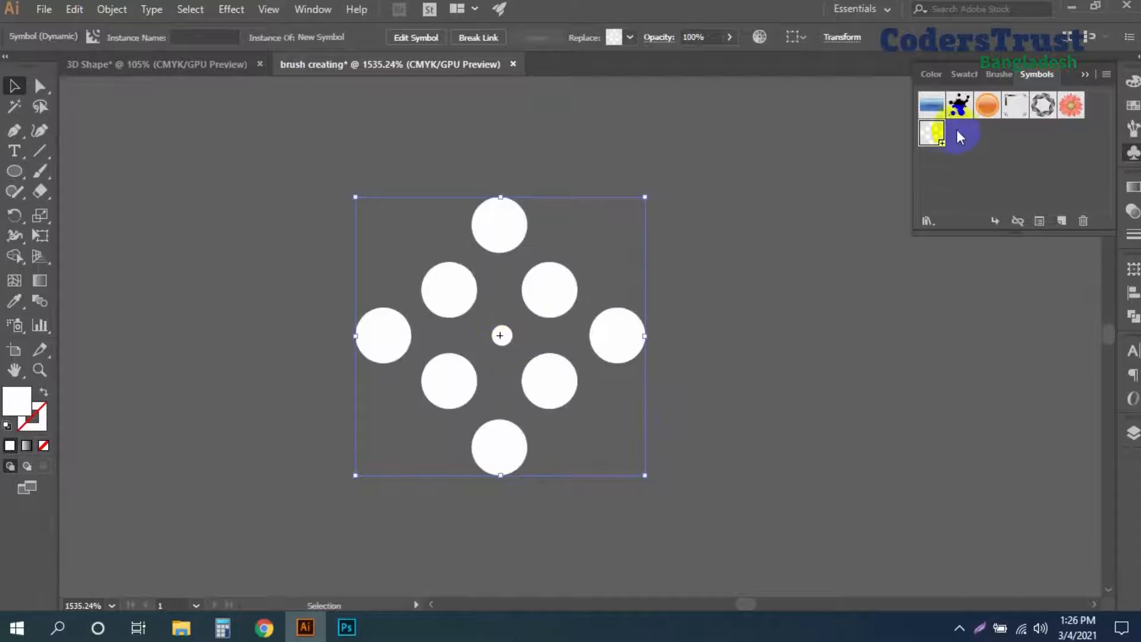
Try placing an instance of the Vector Grime symbol over the circle pattern and delete it
drag(769, 155, 767, 157)
drag(816, 236, 591, 237)
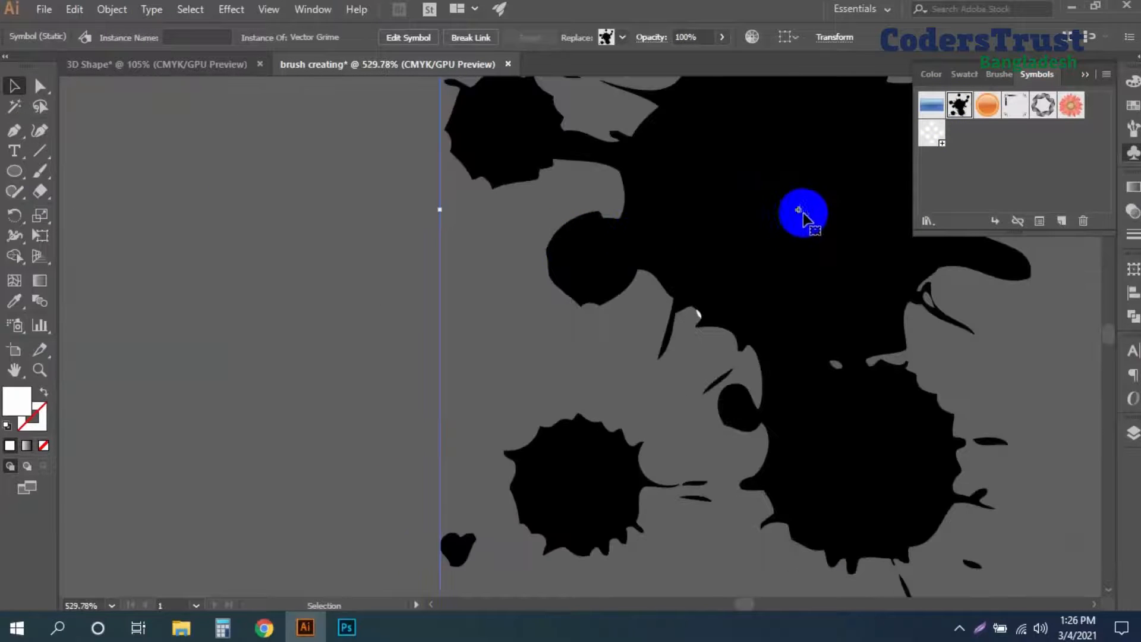
key(Delete)
Place an instance of the blue Process Rectangle symbol to the upper left of the circle pattern
drag(937, 109, 483, 202)
drag(655, 196, 467, 201)
drag(647, 220, 473, 219)
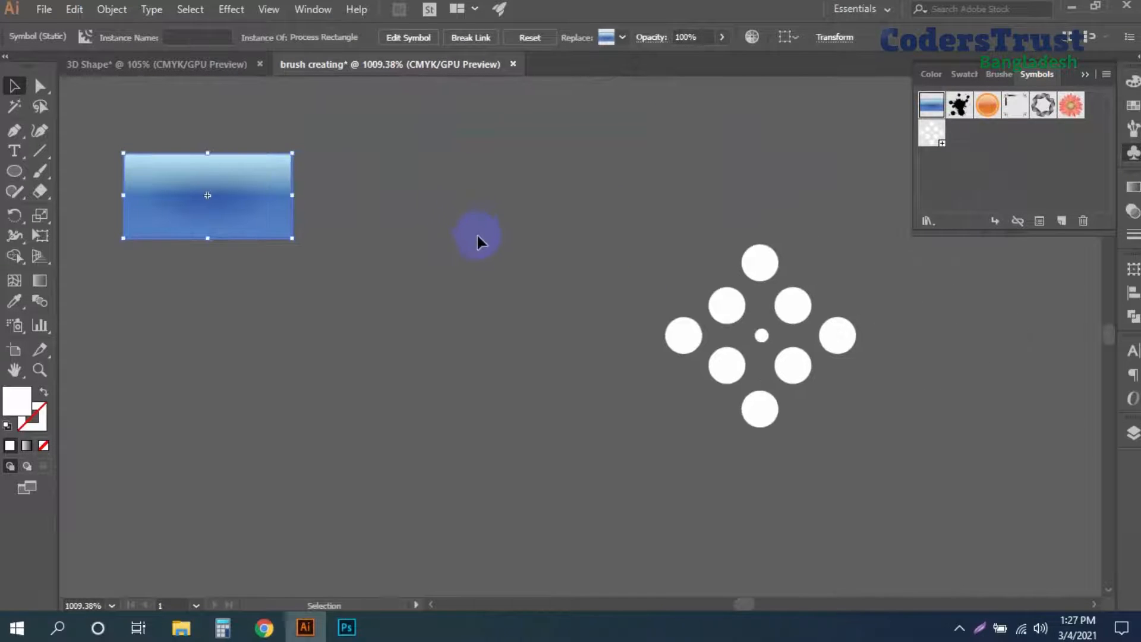
key(Delete)
key(ctrl+z)
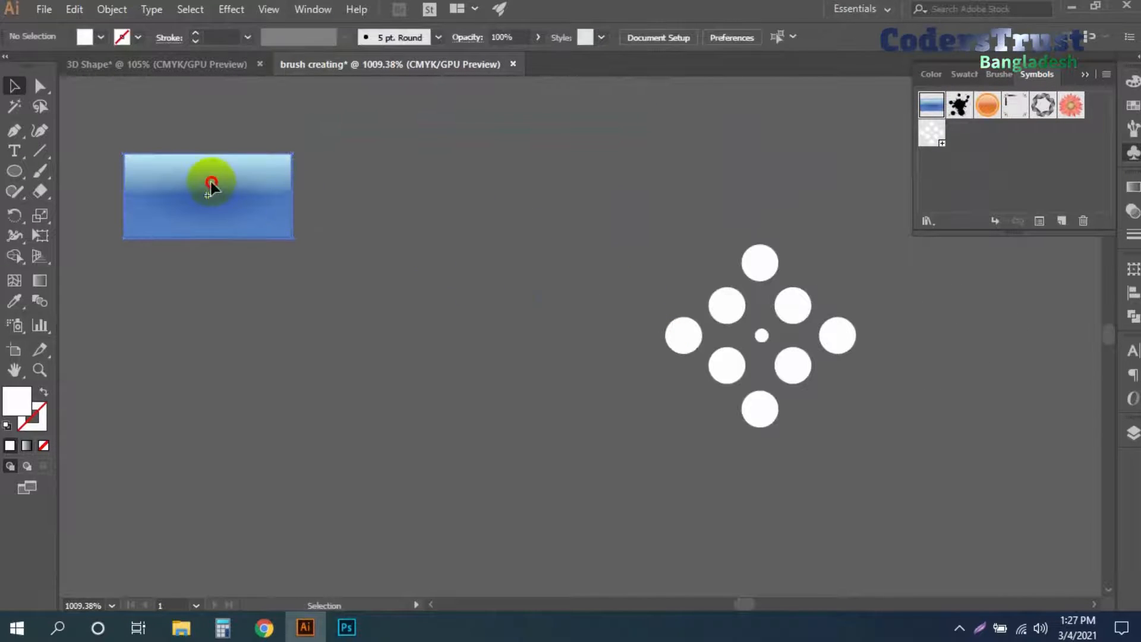
Move the Process Rectangle instance closer to the circle pattern and enlarge it to about twice its size
drag(211, 183, 339, 244)
drag(421, 255, 574, 268)
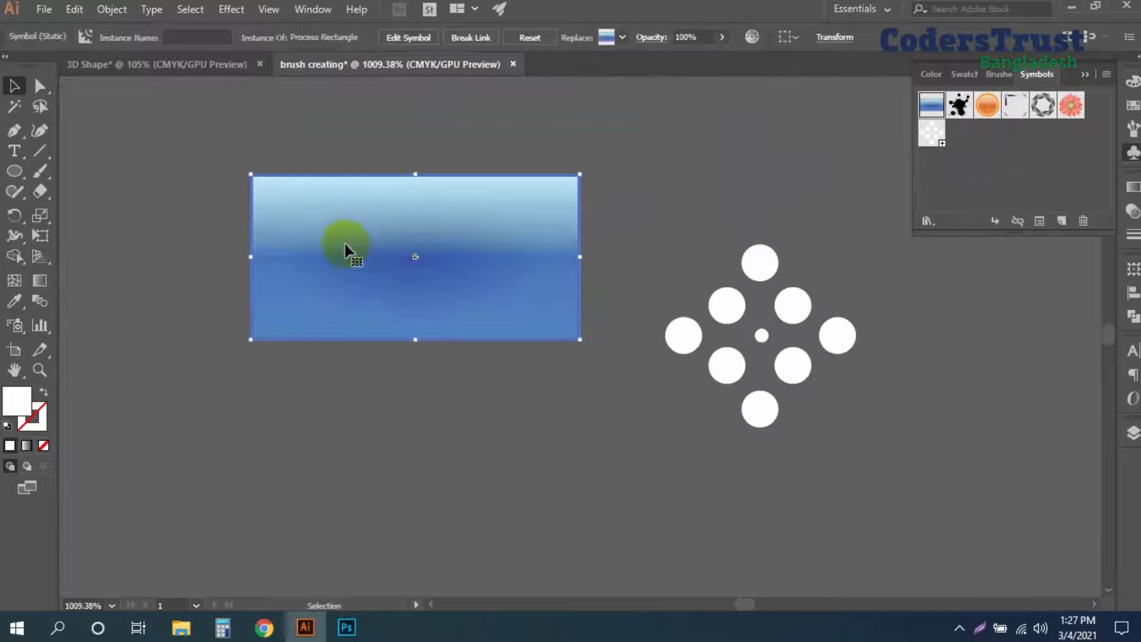
click(612, 222)
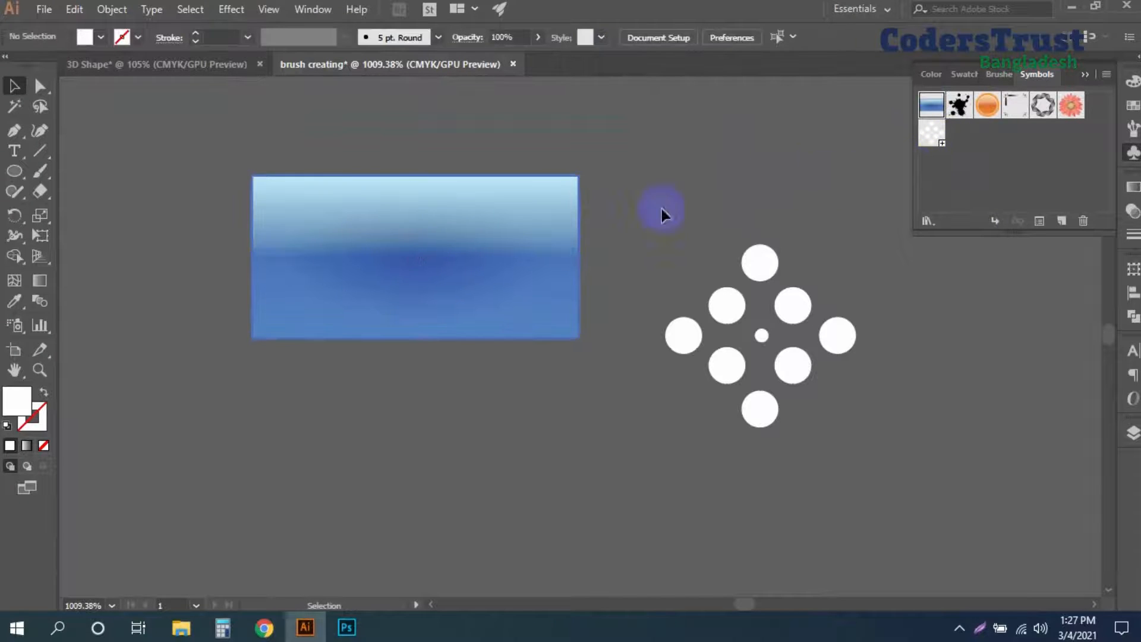
scroll(547, 252, down, 2)
click(473, 255)
click(634, 198)
click(443, 262)
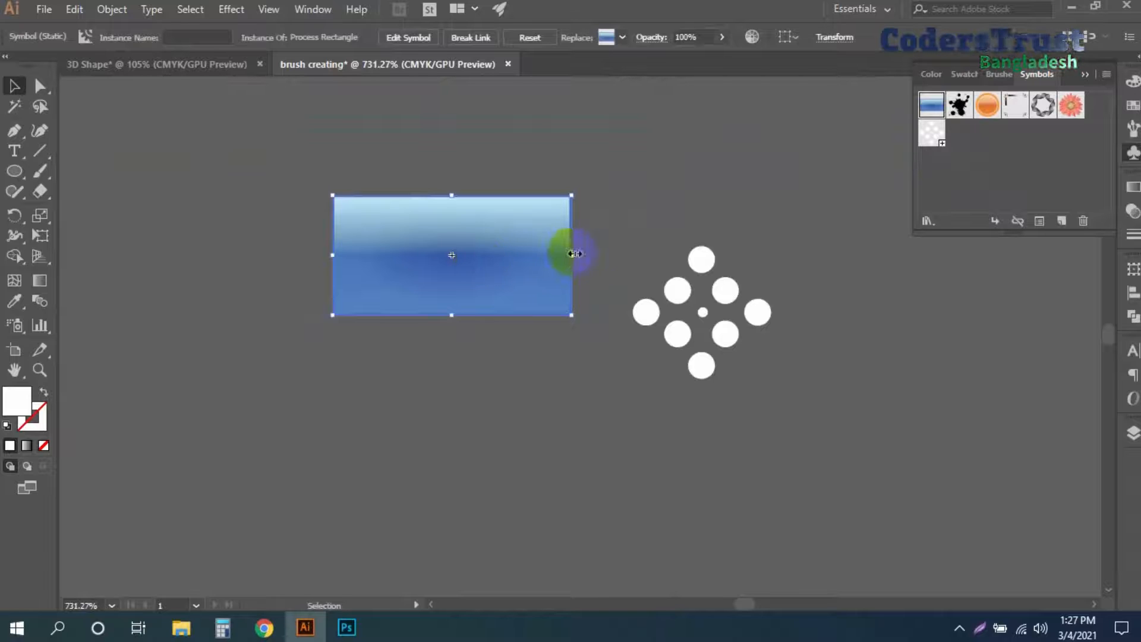
Shrink the Process Rectangle instance and delete it along with the circle-pattern instance
drag(572, 255, 497, 256)
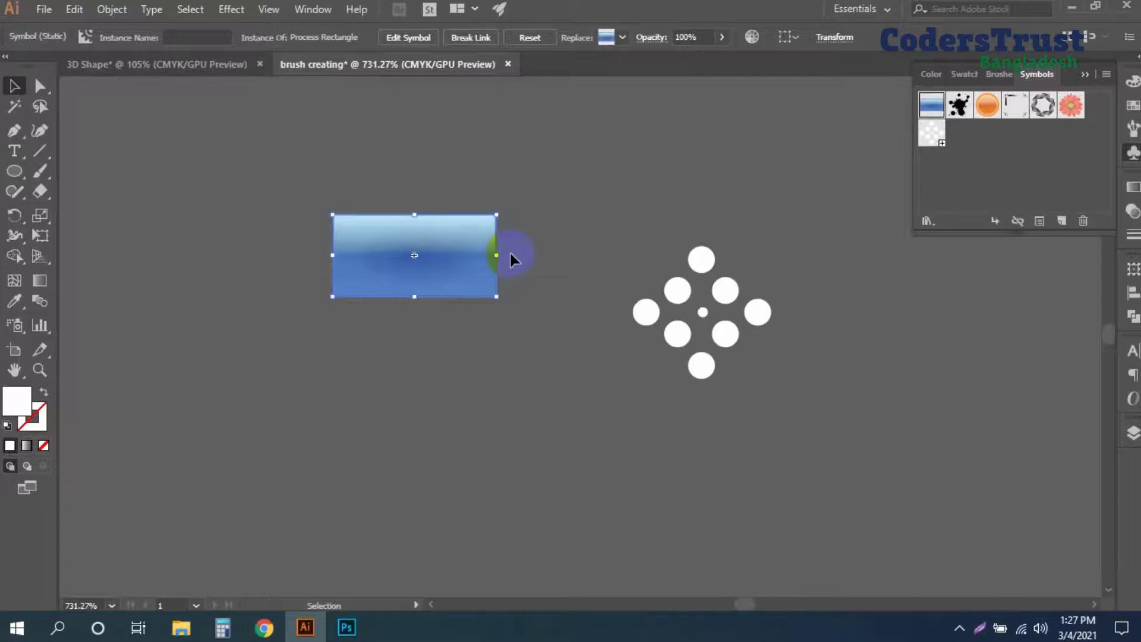
key(Delete)
drag(817, 320, 658, 306)
drag(604, 229, 470, 363)
key(Delete)
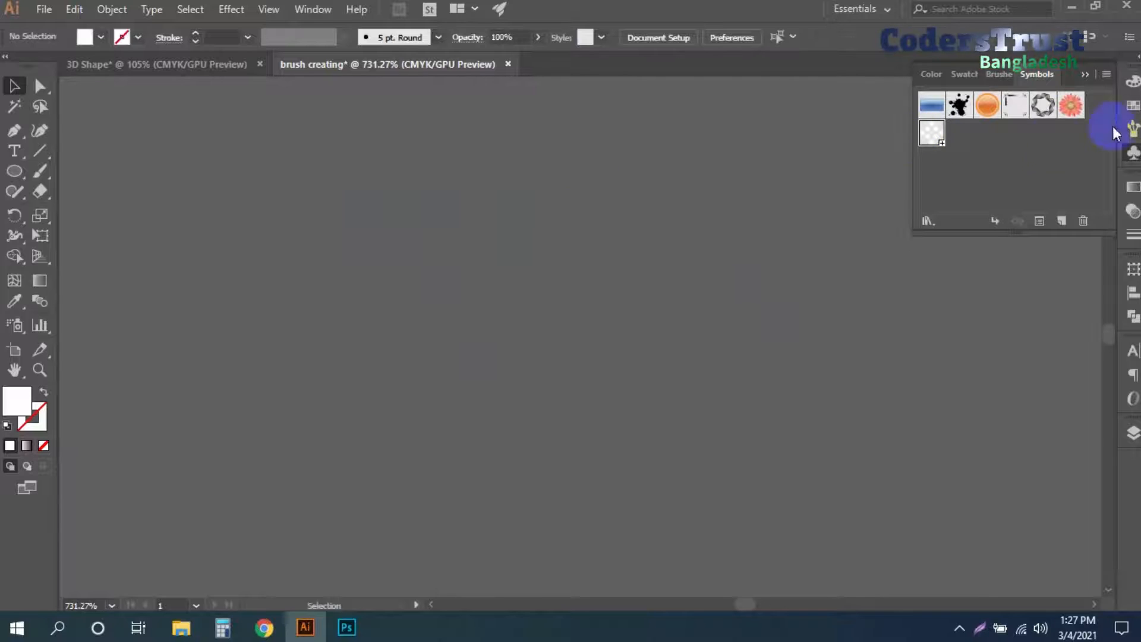
Try placing an instance of the circle-pattern symbol on the empty canvas and delete it
drag(872, 158, 791, 182)
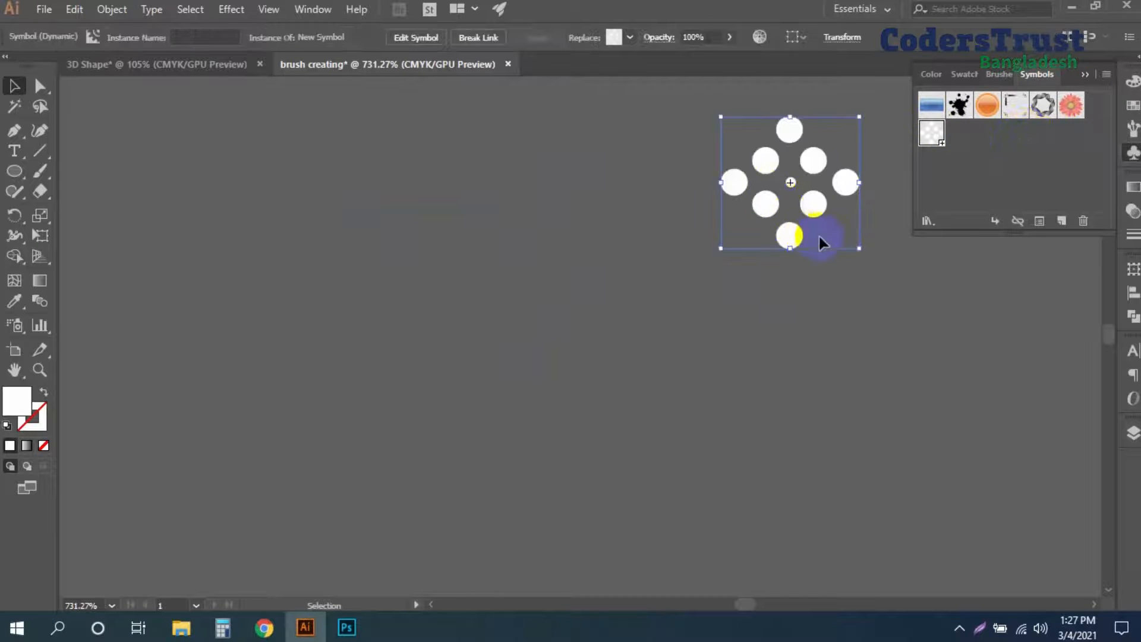
key(Delete)
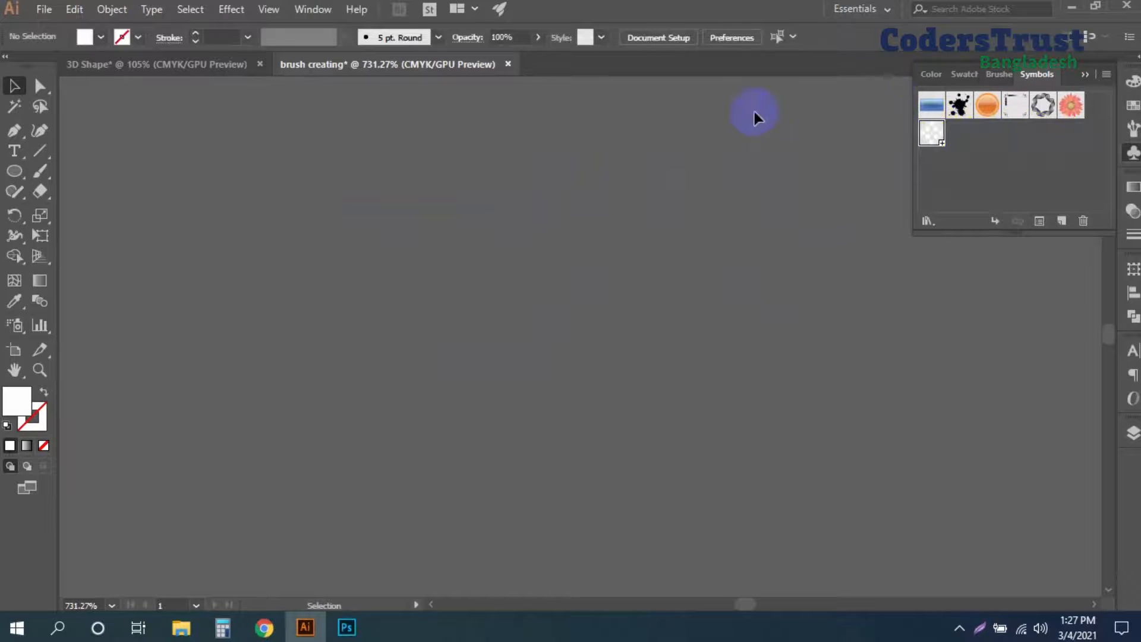
click(60, 12)
click(786, 225)
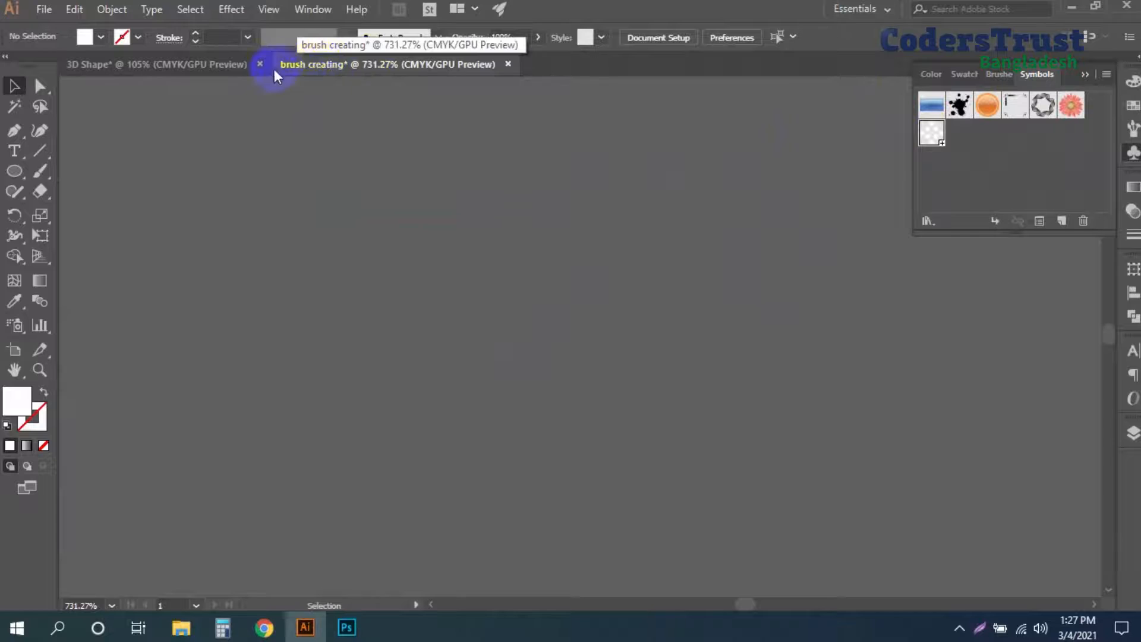
Spray six separate clusters of the circle-pattern symbol on the canvas beside the artboard with the Symbol Sprayer tool
click(932, 133)
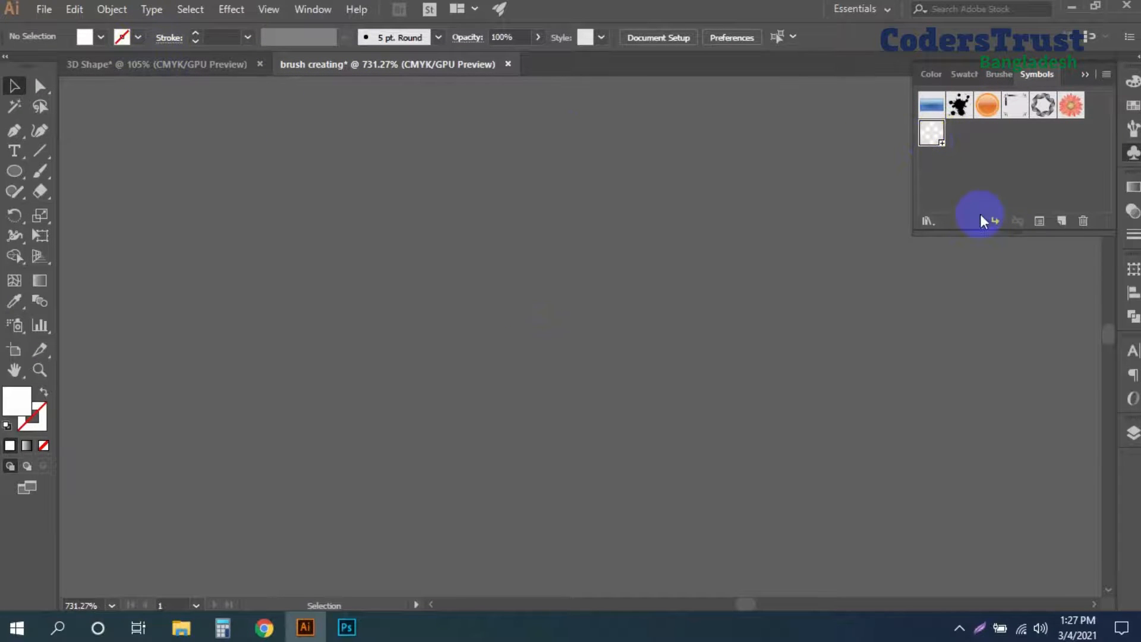
drag(652, 263, 619, 283)
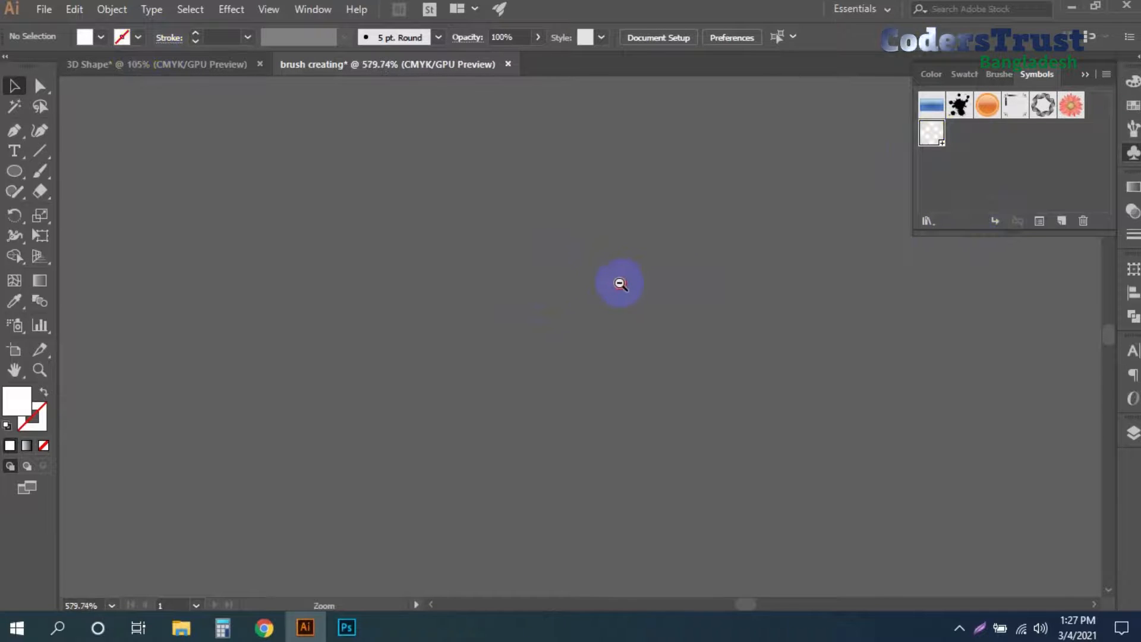
drag(683, 297, 599, 297)
drag(725, 291, 534, 289)
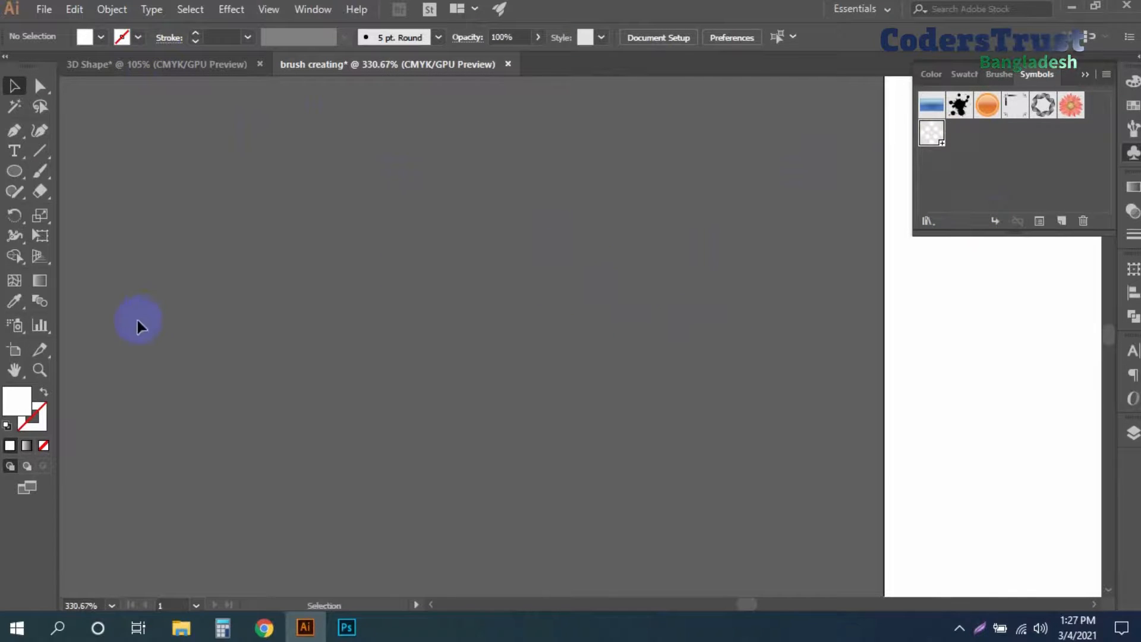
click(16, 326)
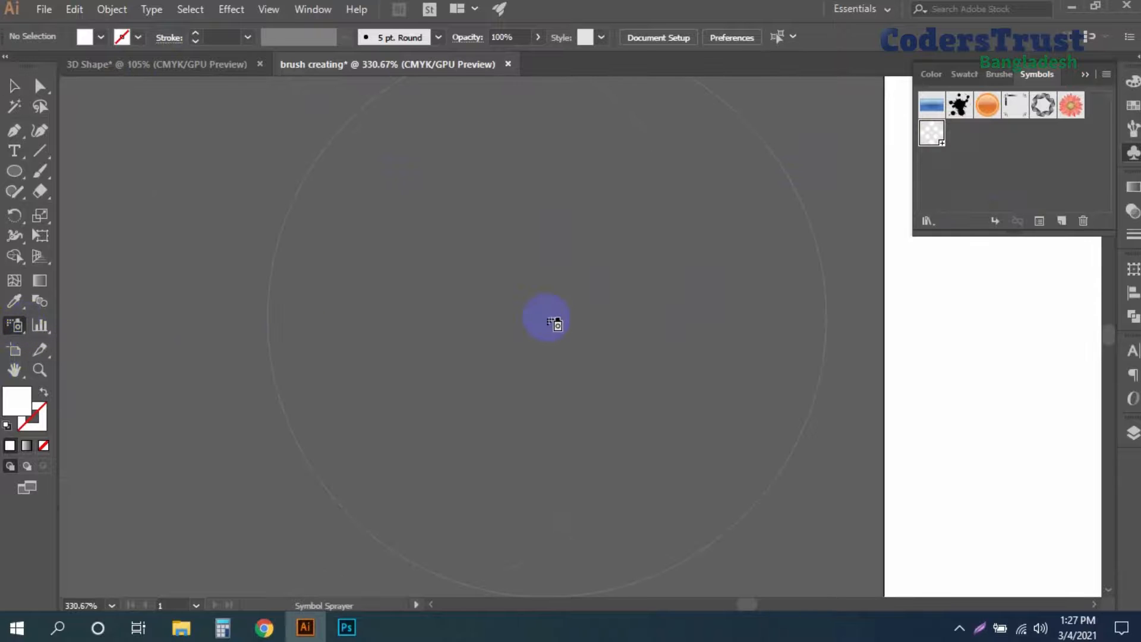
drag(545, 320, 543, 321)
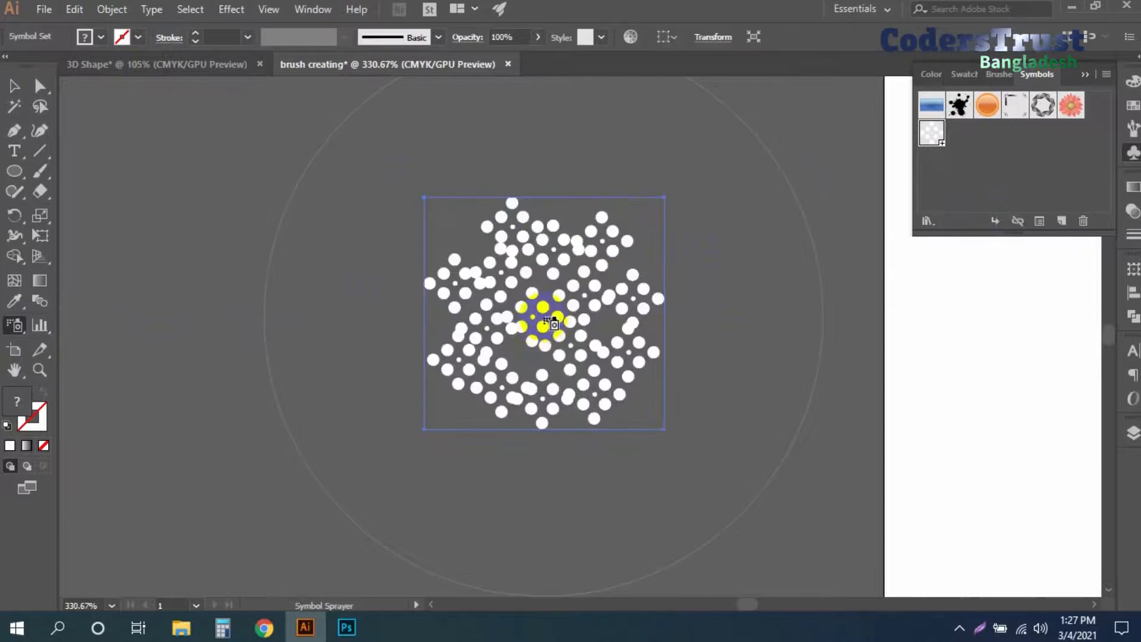
drag(625, 239, 588, 215)
drag(710, 308, 651, 361)
drag(745, 358, 750, 363)
drag(617, 477, 642, 473)
mouse_move(382, 400)
mouse_down()
mouse_move(416, 400)
mouse_move(404, 410)
mouse_up()
mouse_move(418, 249)
mouse_down()
mouse_move(446, 265)
mouse_move(402, 268)
mouse_move(428, 270)
mouse_move(429, 238)
mouse_move(428, 274)
mouse_move(445, 235)
mouse_up()
Select the whole sprayed symbol set and delete it
click(14, 86)
click(204, 206)
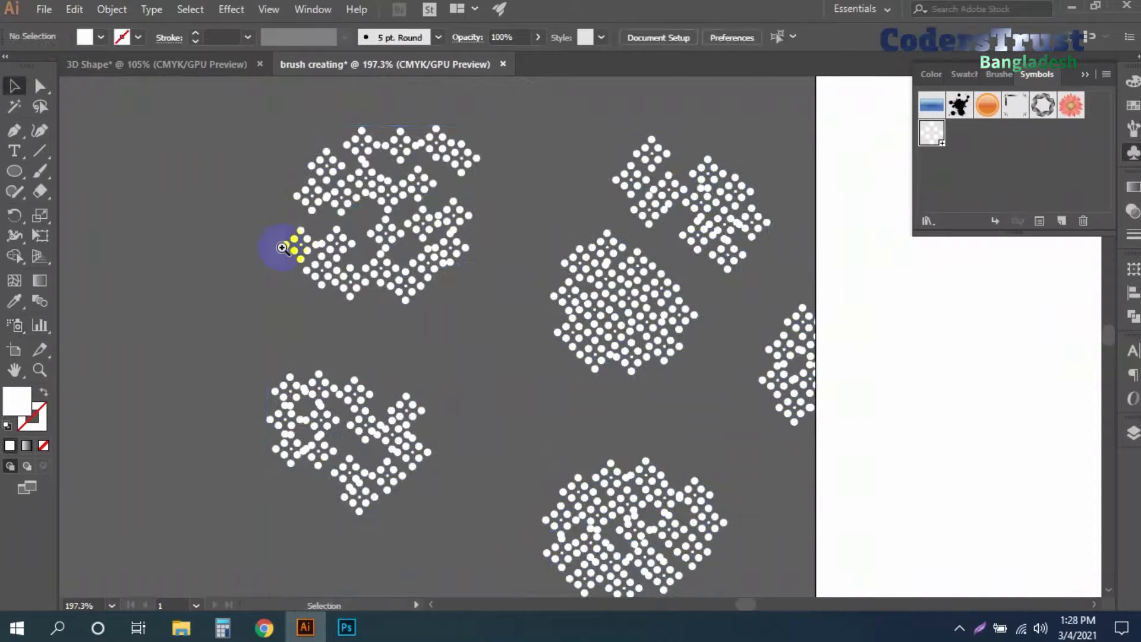
scroll(605, 326, down, 2)
click(605, 326)
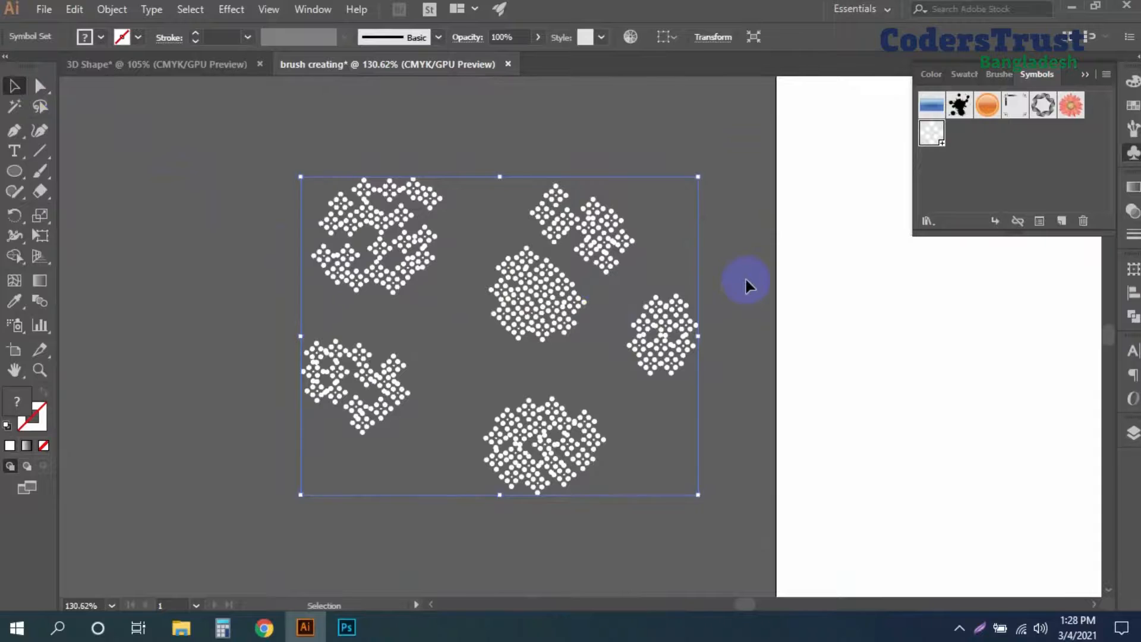
click(746, 280)
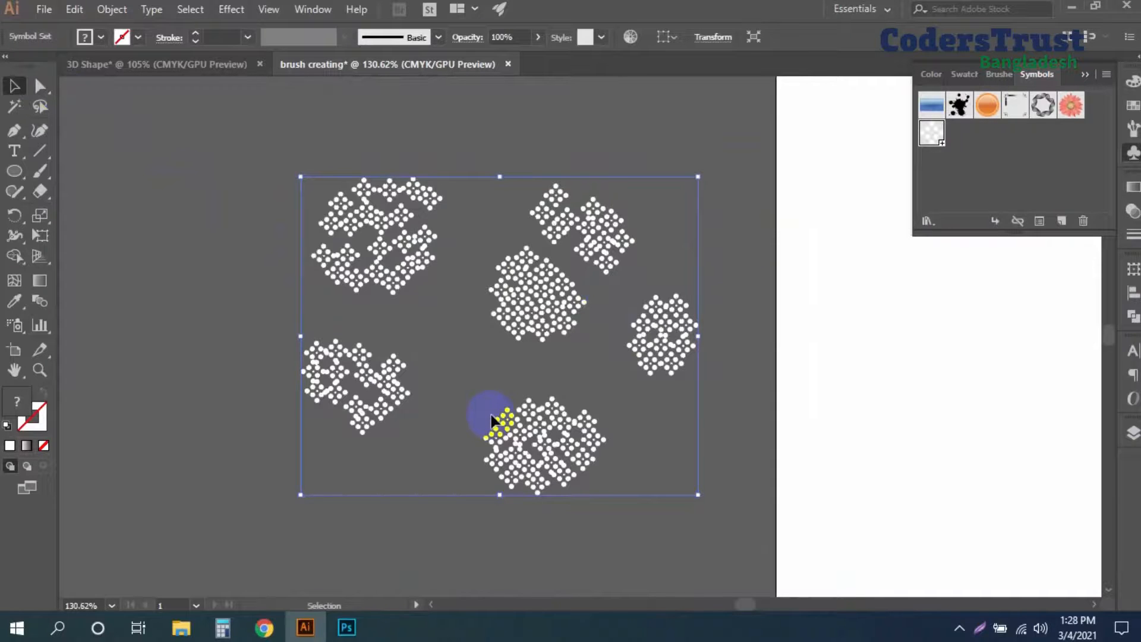
key(Delete)
Fit the whole artboard in the window
key(ctrl+0)
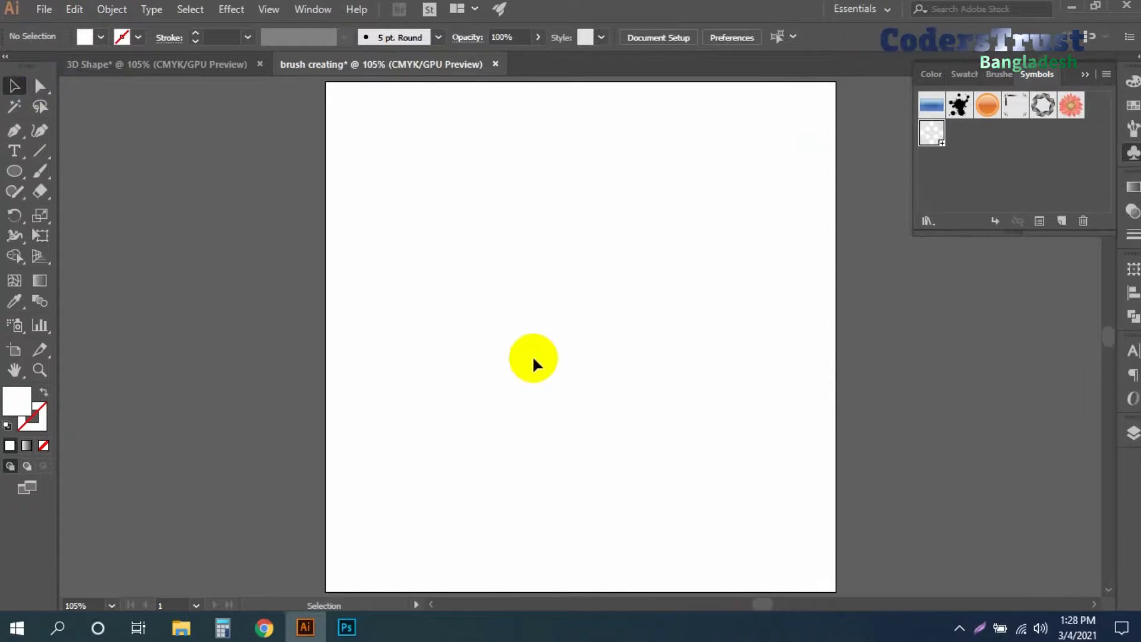
drag(933, 139, 1031, 167)
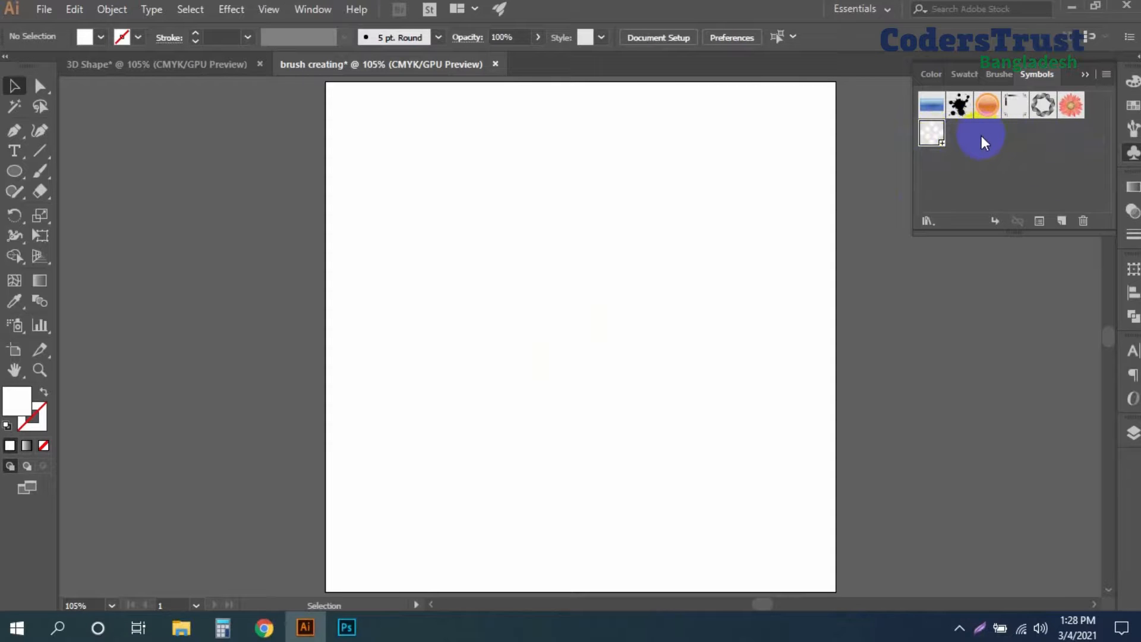